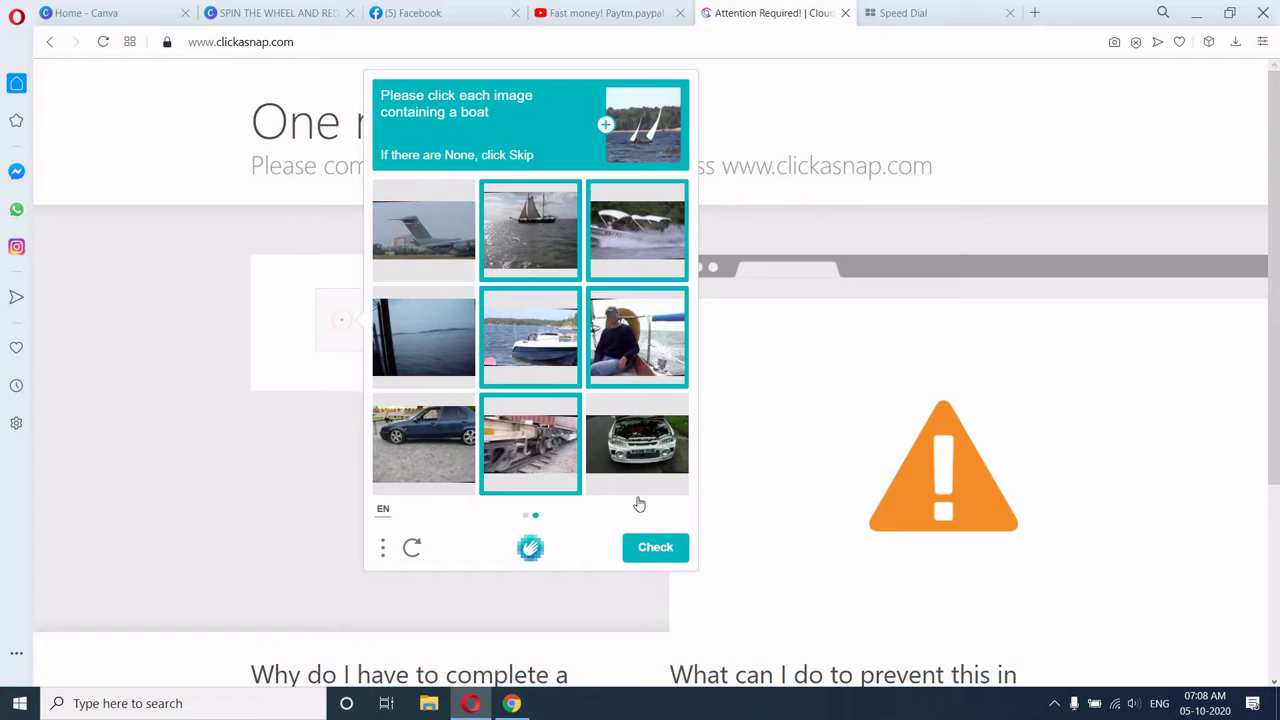
Step: Submit the boat image check in Opera, and switch to the signed-in ClickASnap session in Chrome
left_click(645, 553)
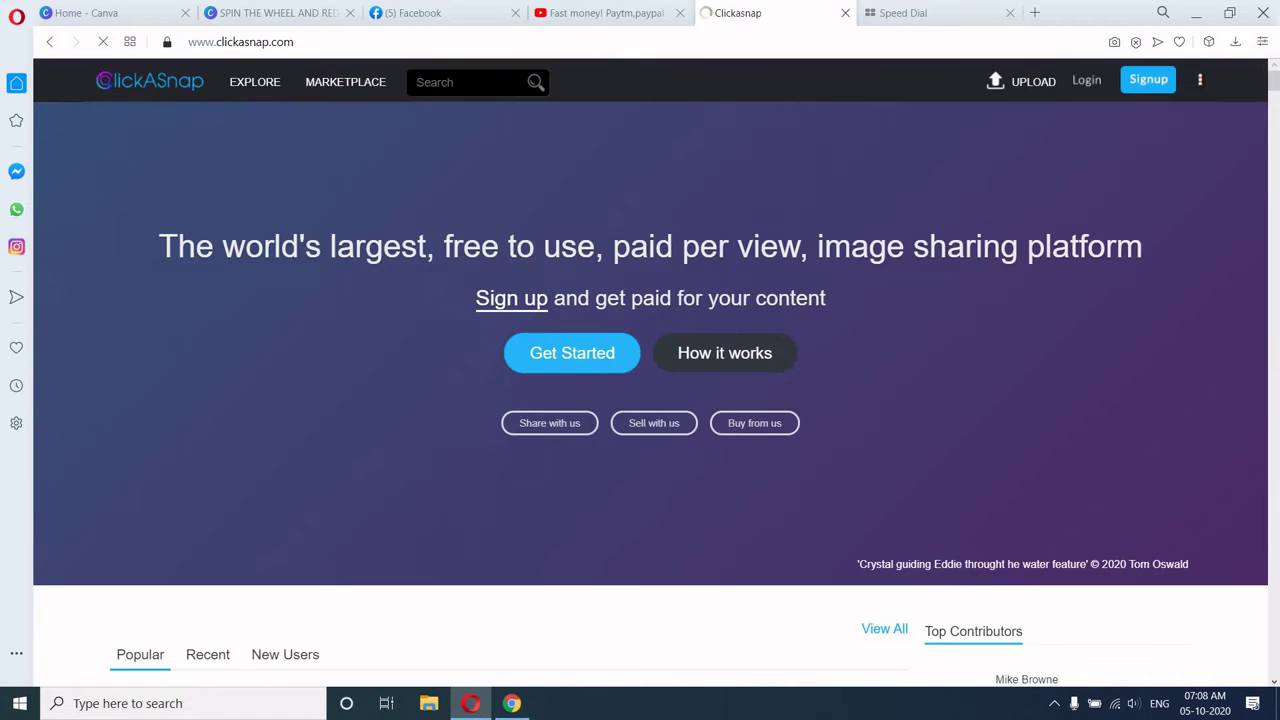
left_click(1195, 12)
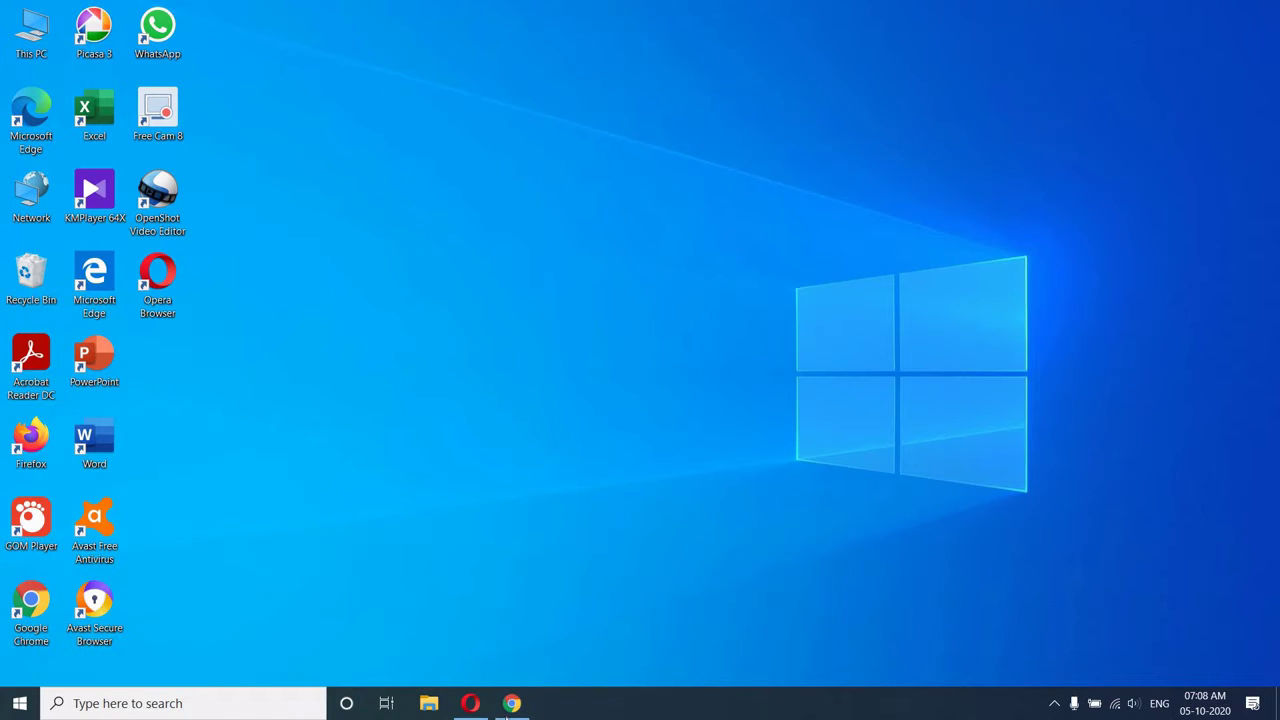
left_click(511, 703)
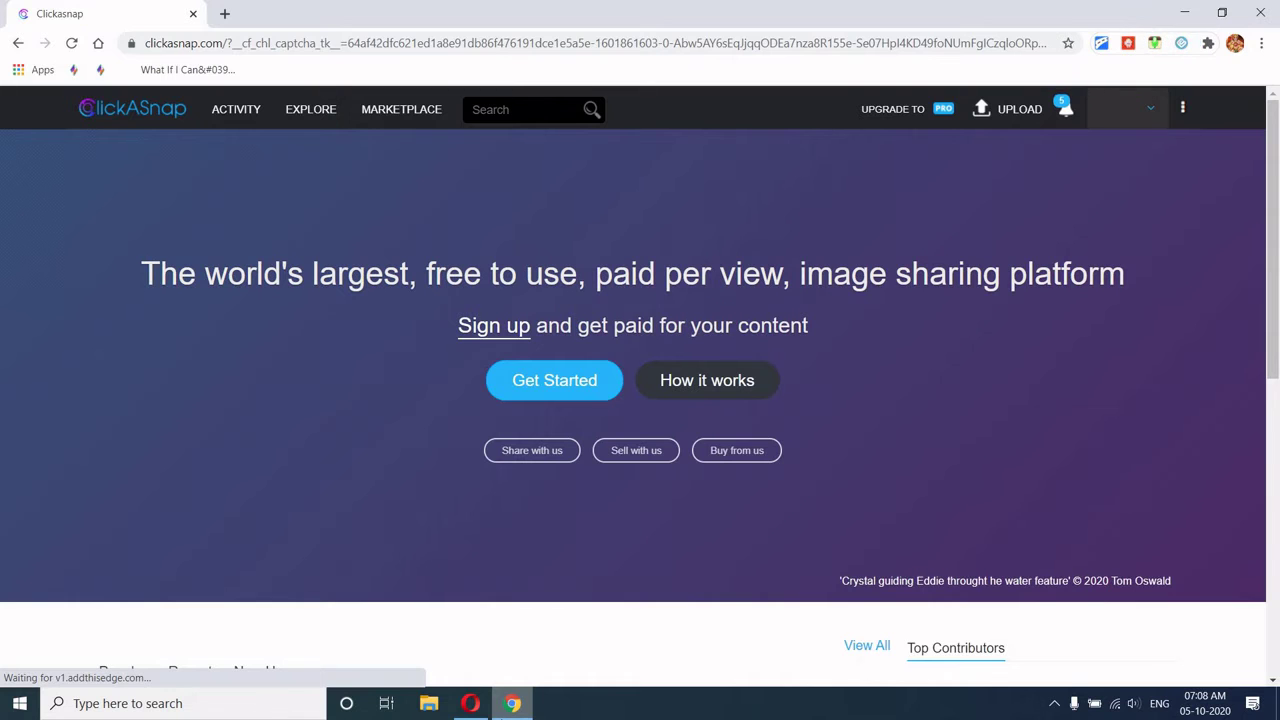
Step: View the Gmail inbox from a new tab, and return to the ClickASnap page
left_click(226, 15)
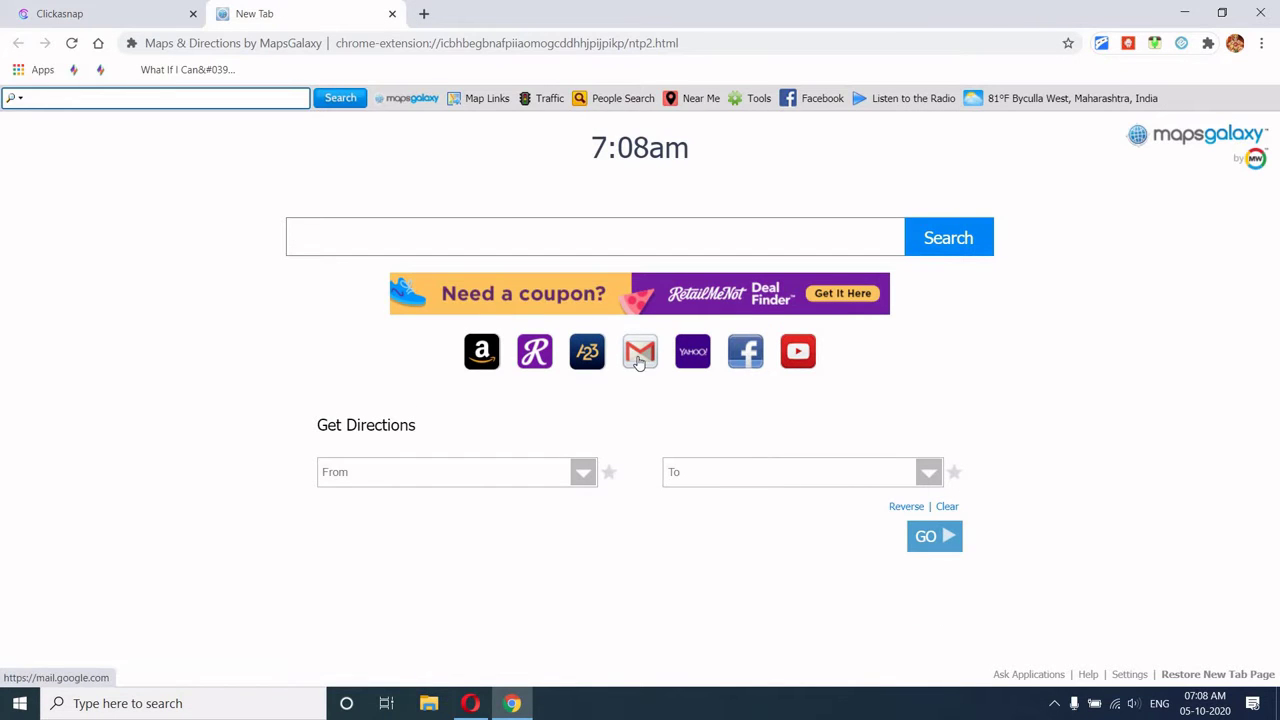
left_click(639, 361)
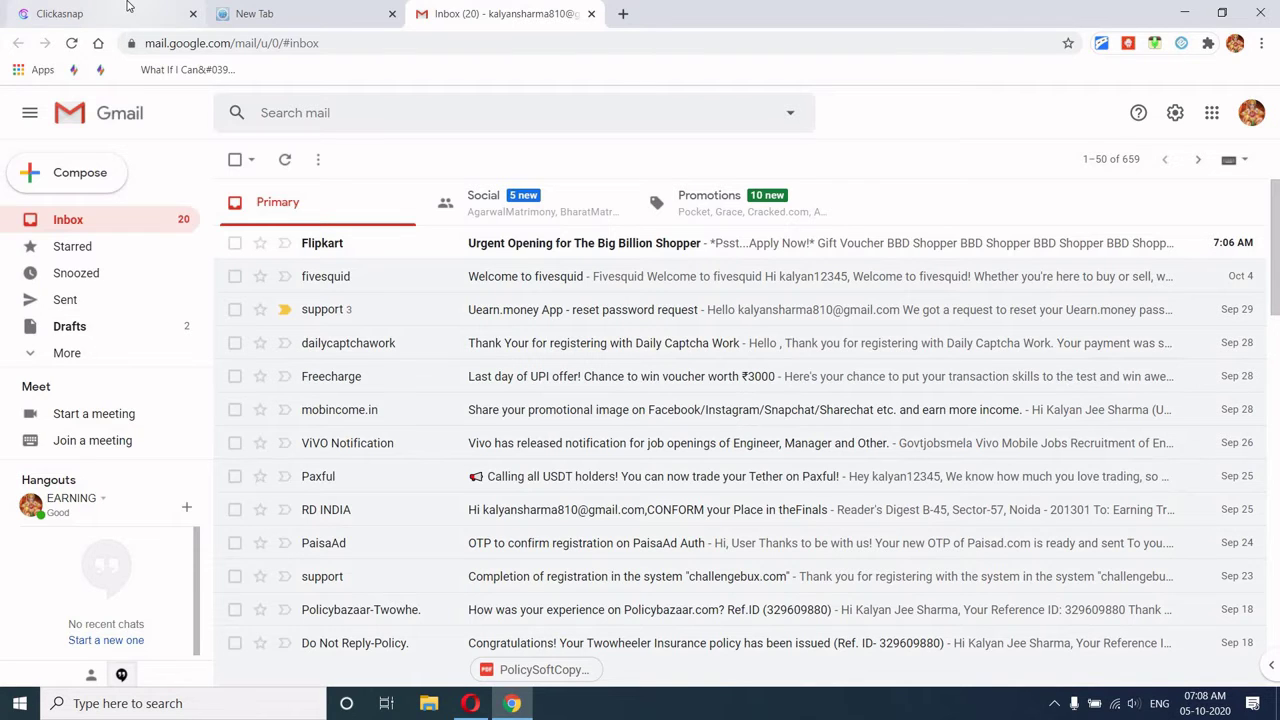
left_click(128, 9)
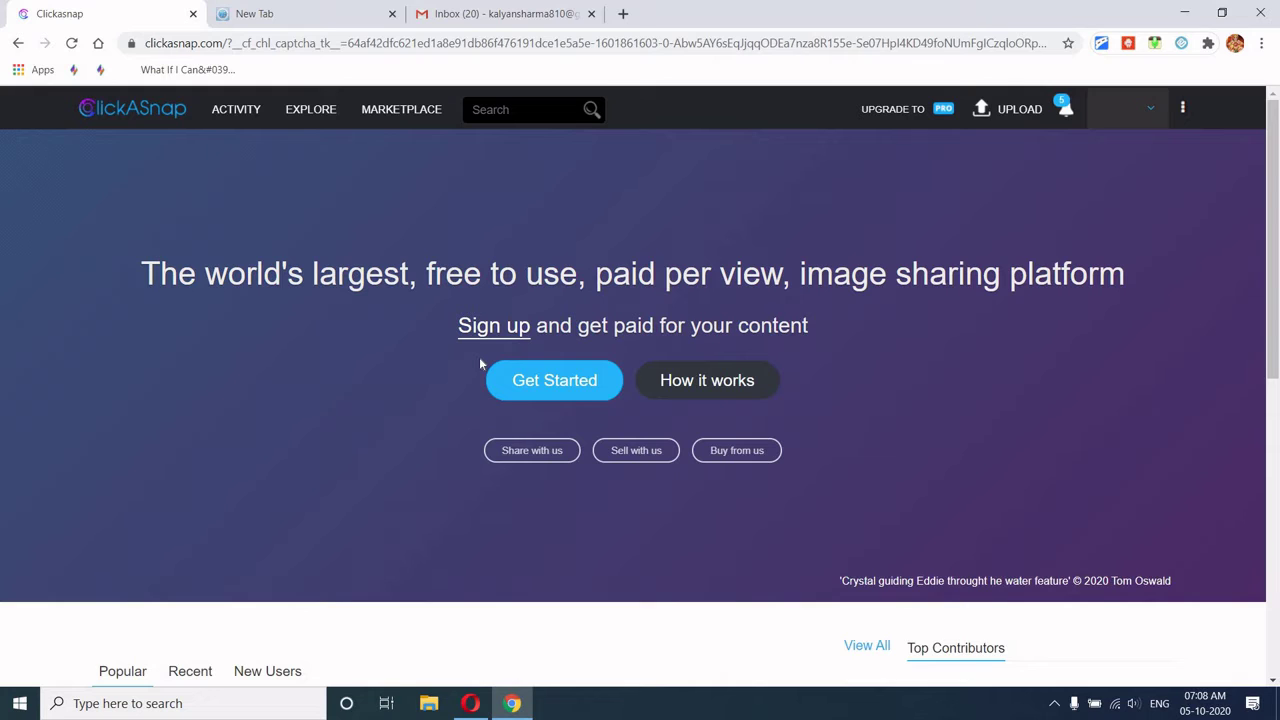
Step: Open the ClickASnap account settings and complete the human verification by selecting every image containing a motorcycle
left_click(1151, 117)
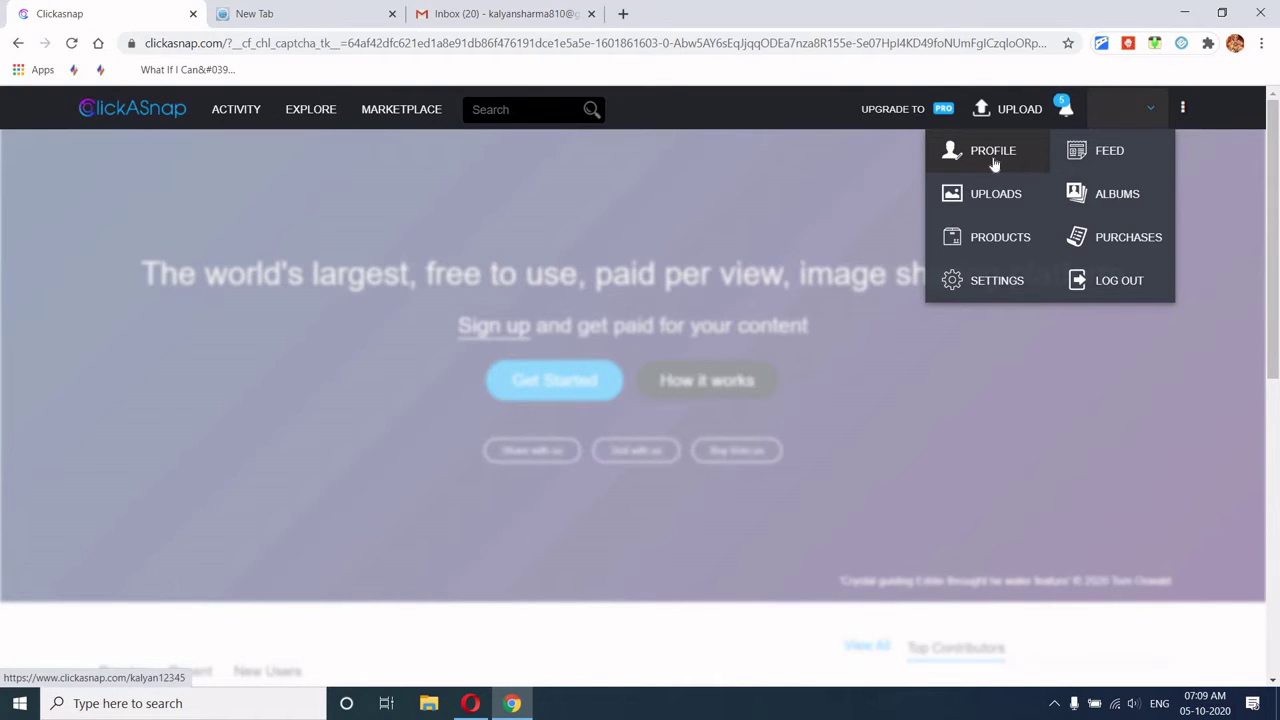
left_click(988, 286)
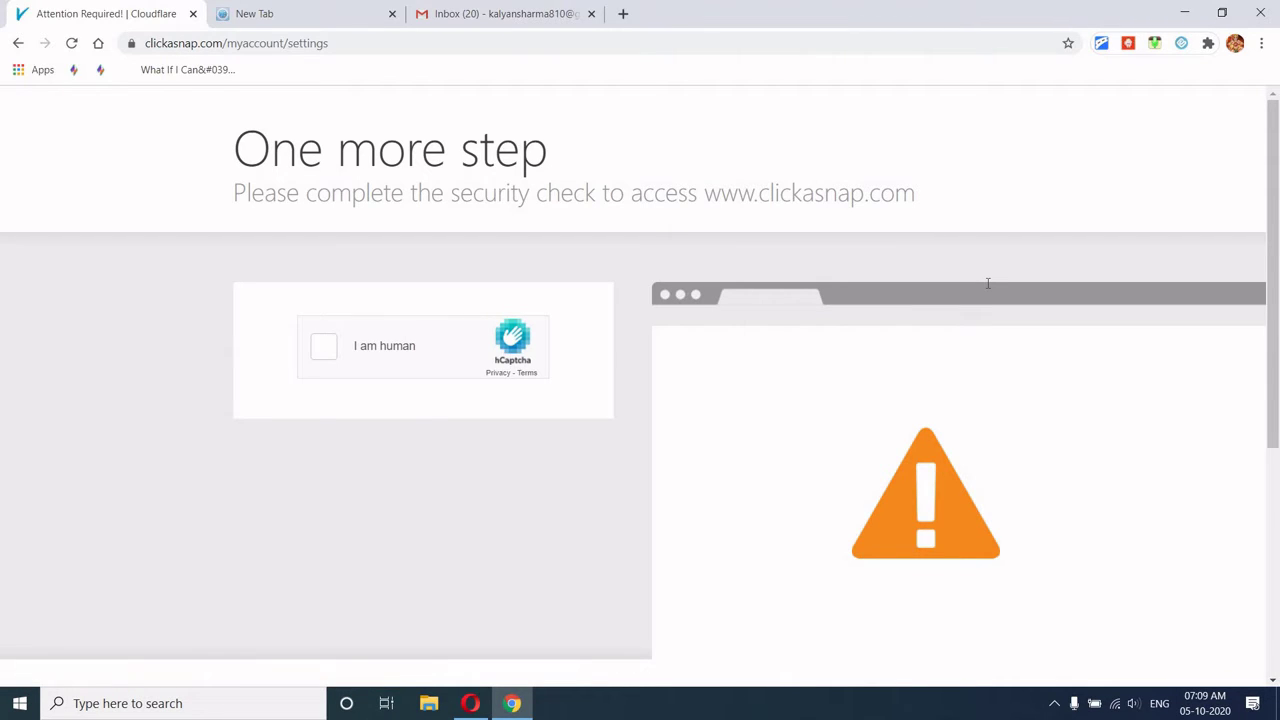
left_click(334, 362)
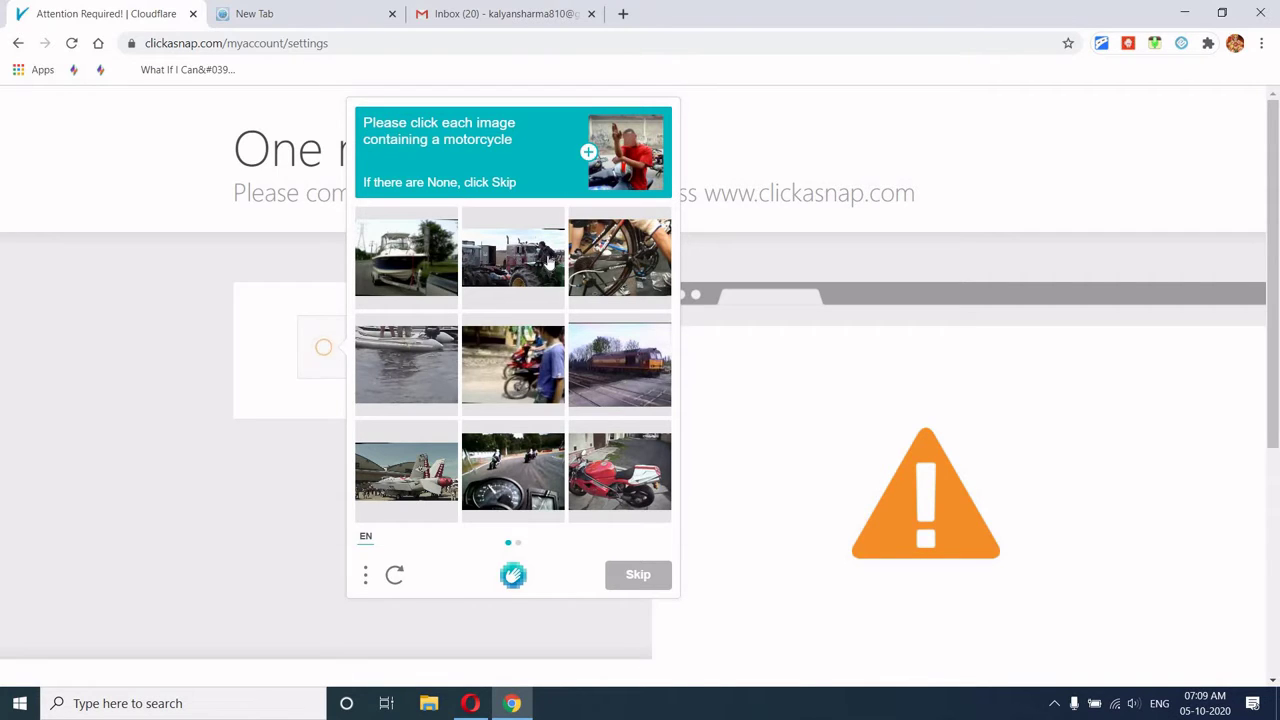
left_click(515, 383)
left_click(515, 472)
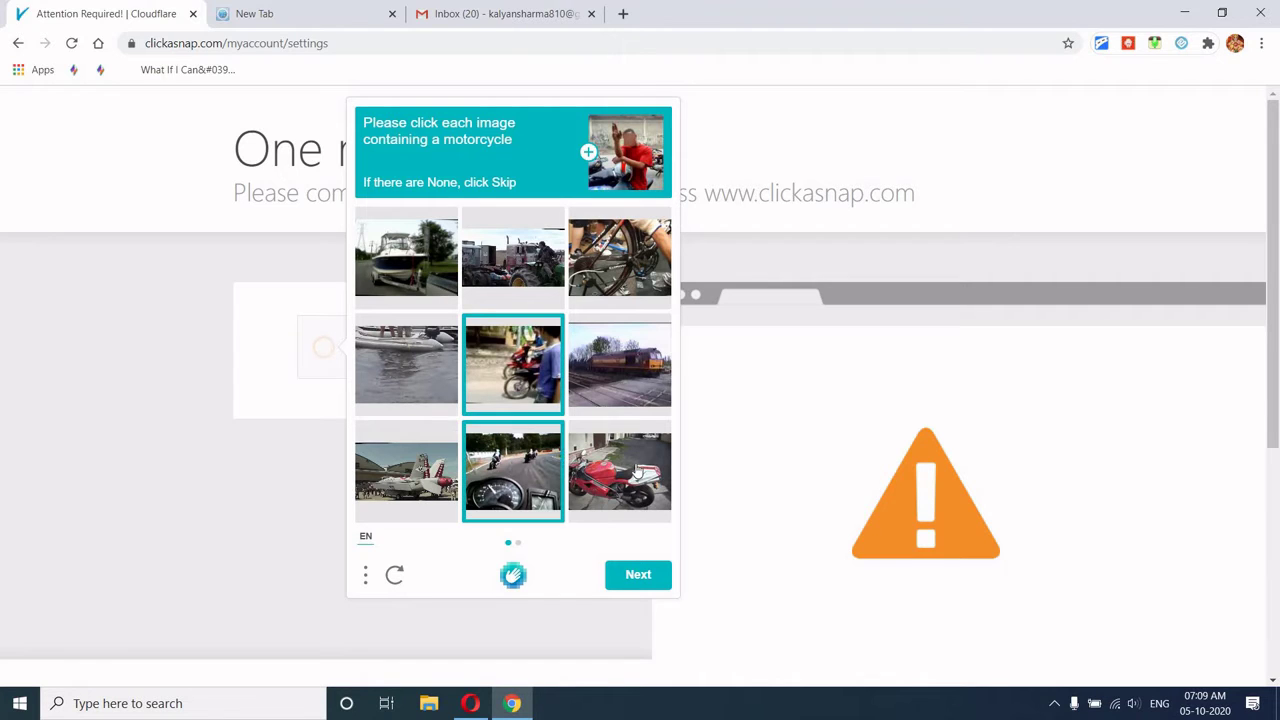
left_click(638, 473)
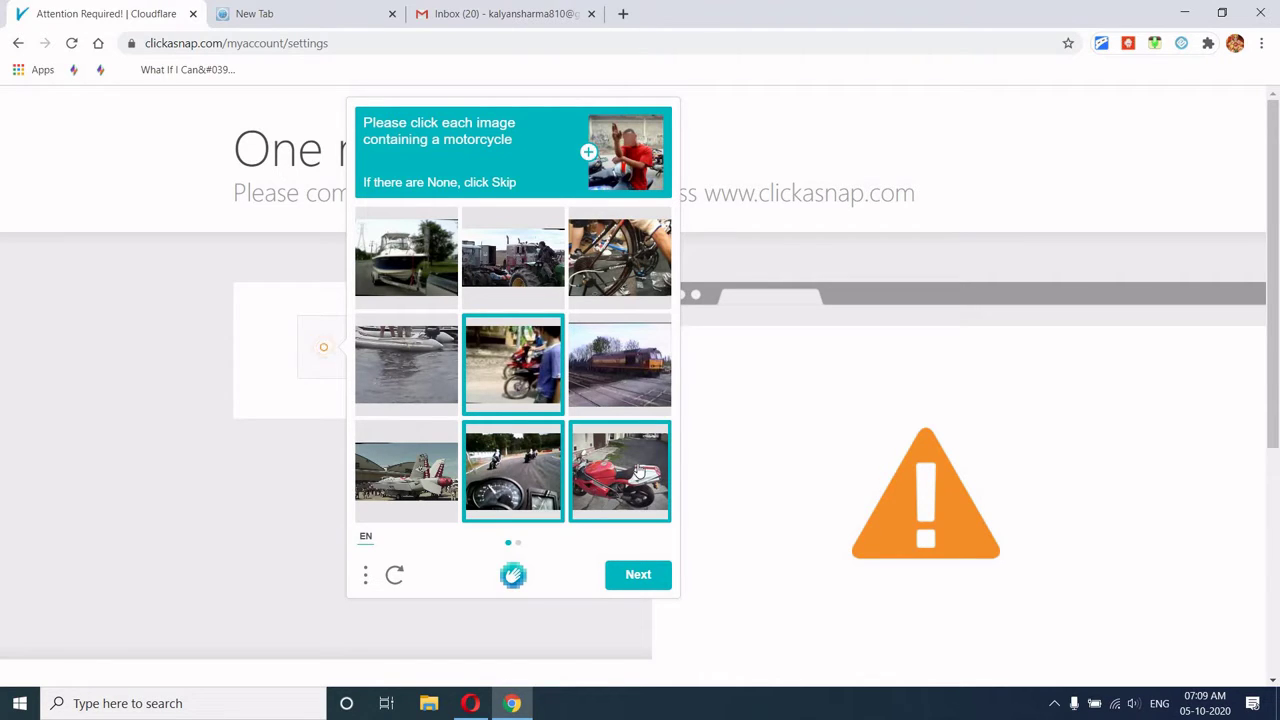
left_click(648, 578)
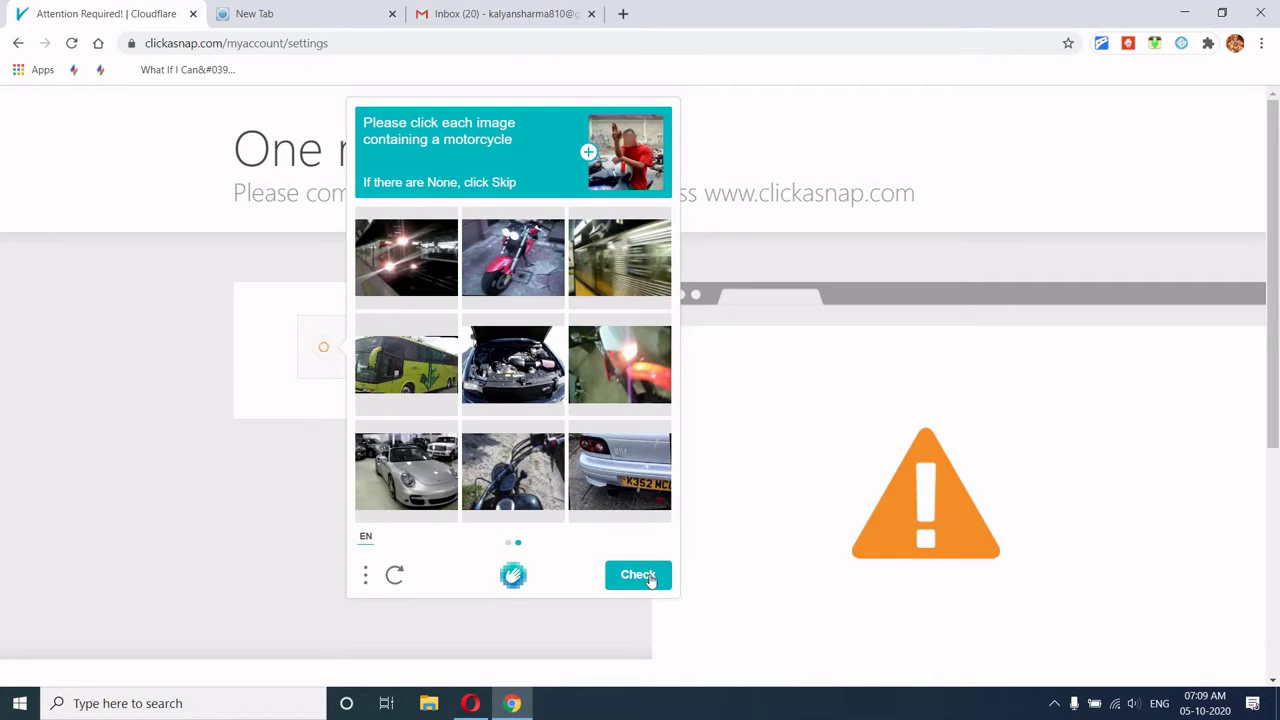
left_click(523, 283)
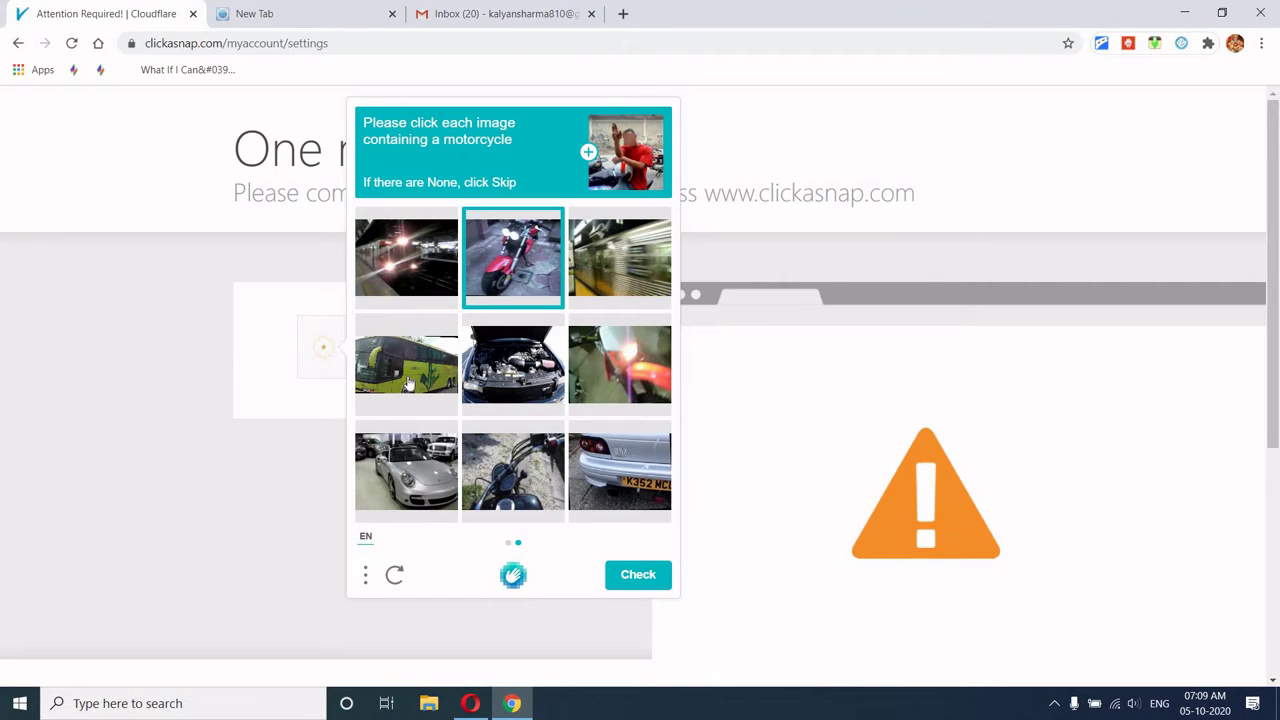
left_click(487, 478)
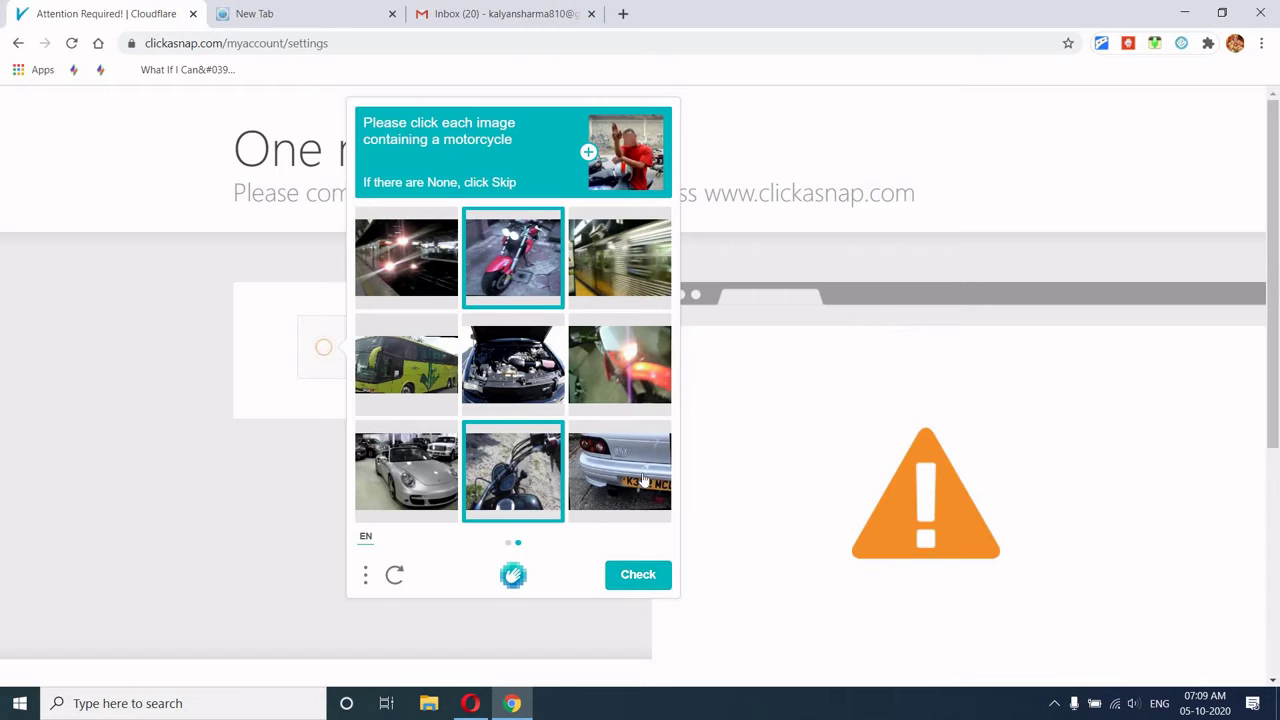
left_click(634, 586)
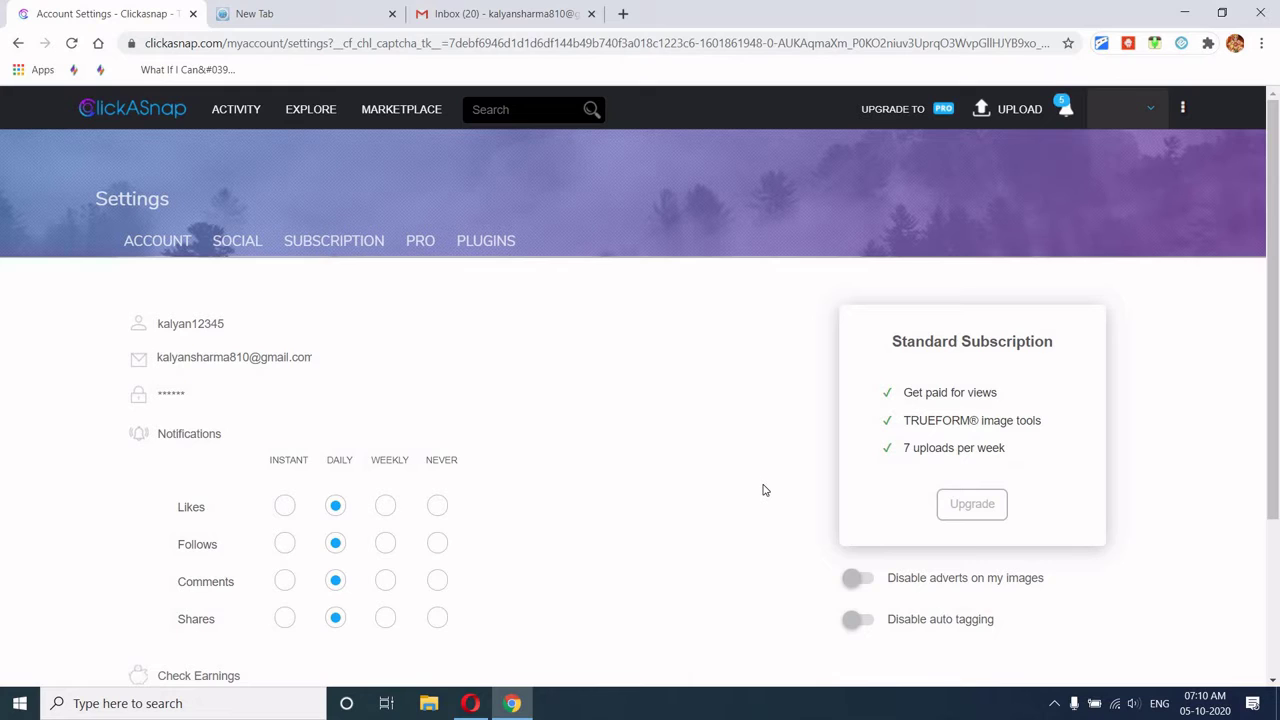
Step: Look through the account settings, including the notification, earnings, subscription and profile options
scroll(763, 490, "down", 1)
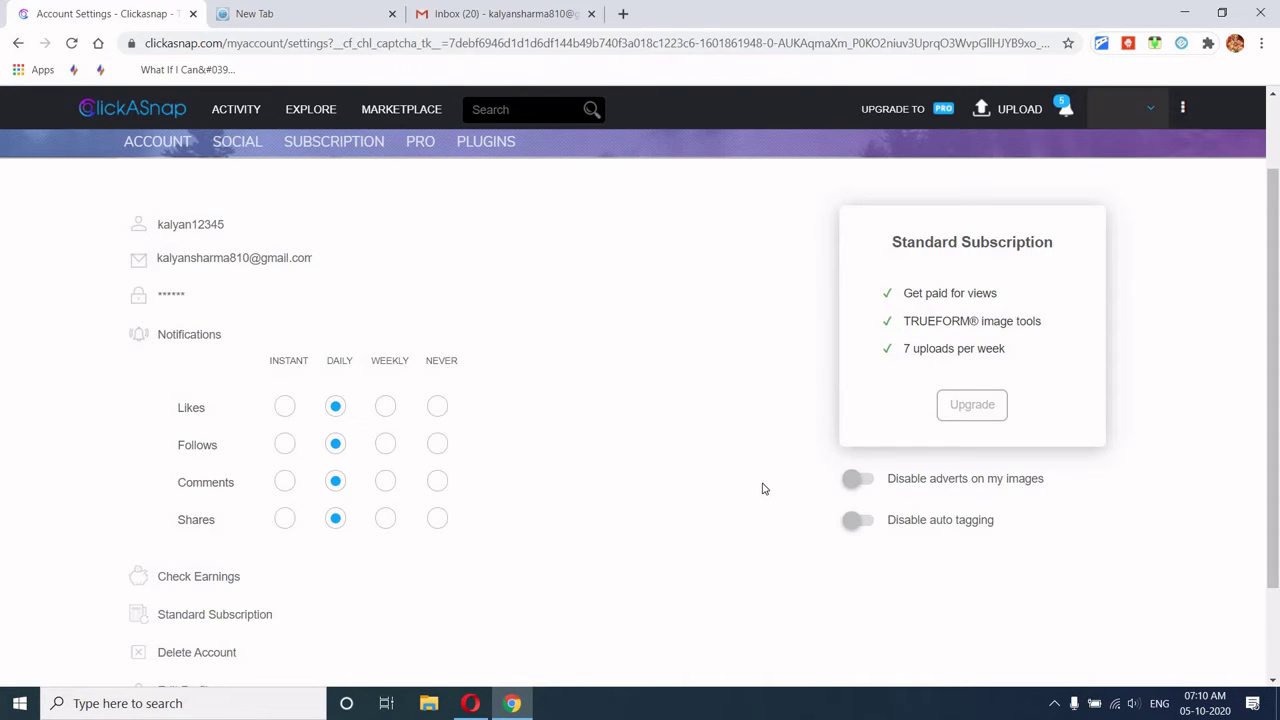
scroll(763, 490, "down", 1)
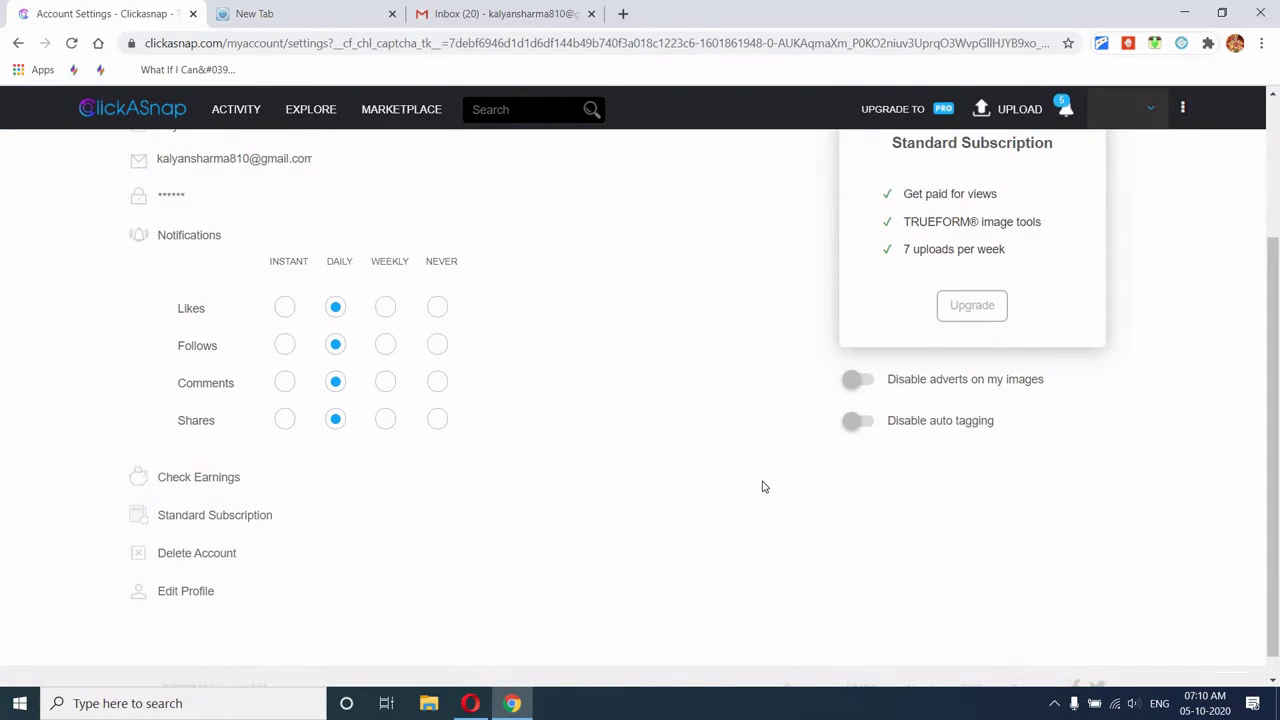
scroll(763, 488, "down", 1)
scroll(762, 486, "up", 2)
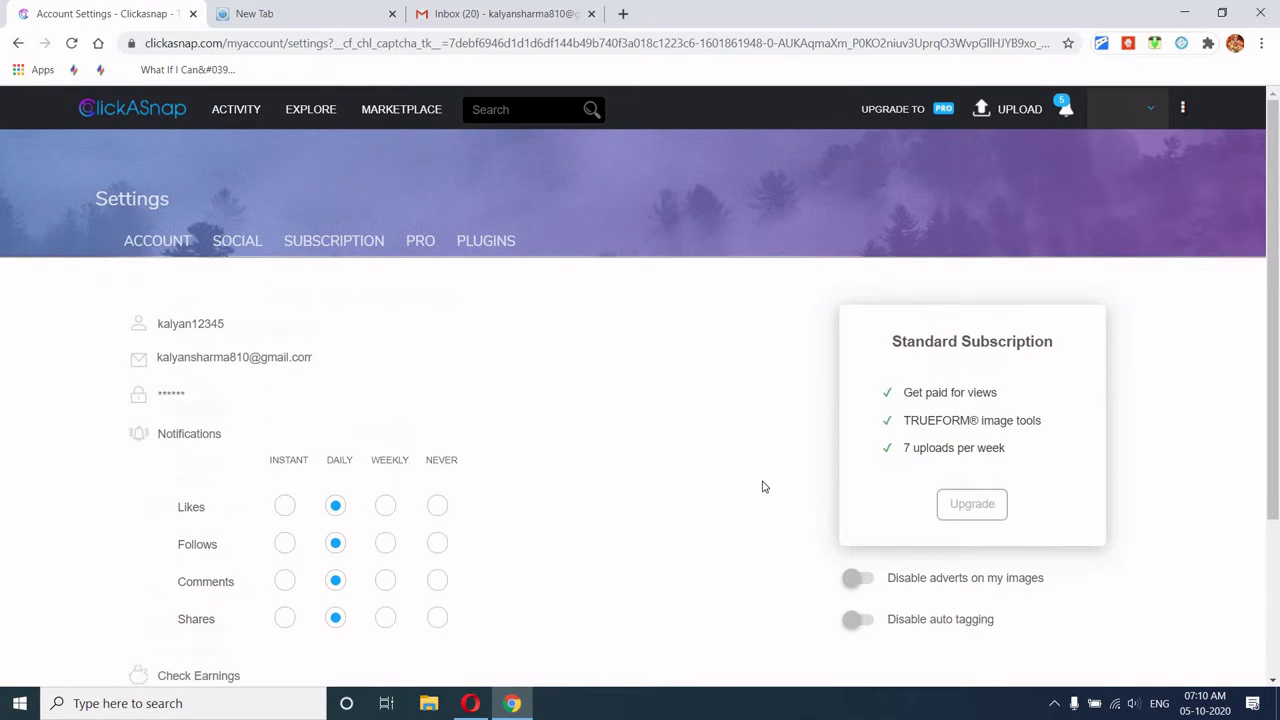
scroll(762, 486, "down", 2)
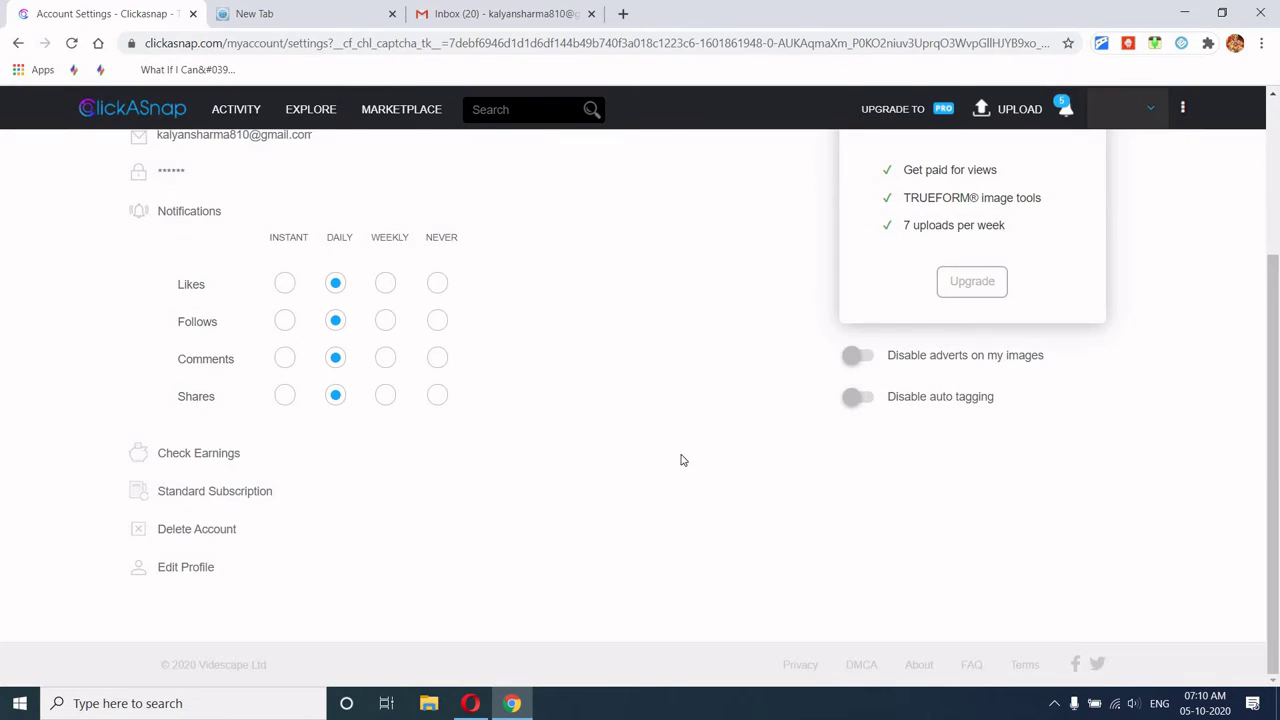
scroll(681, 460, "up", 2)
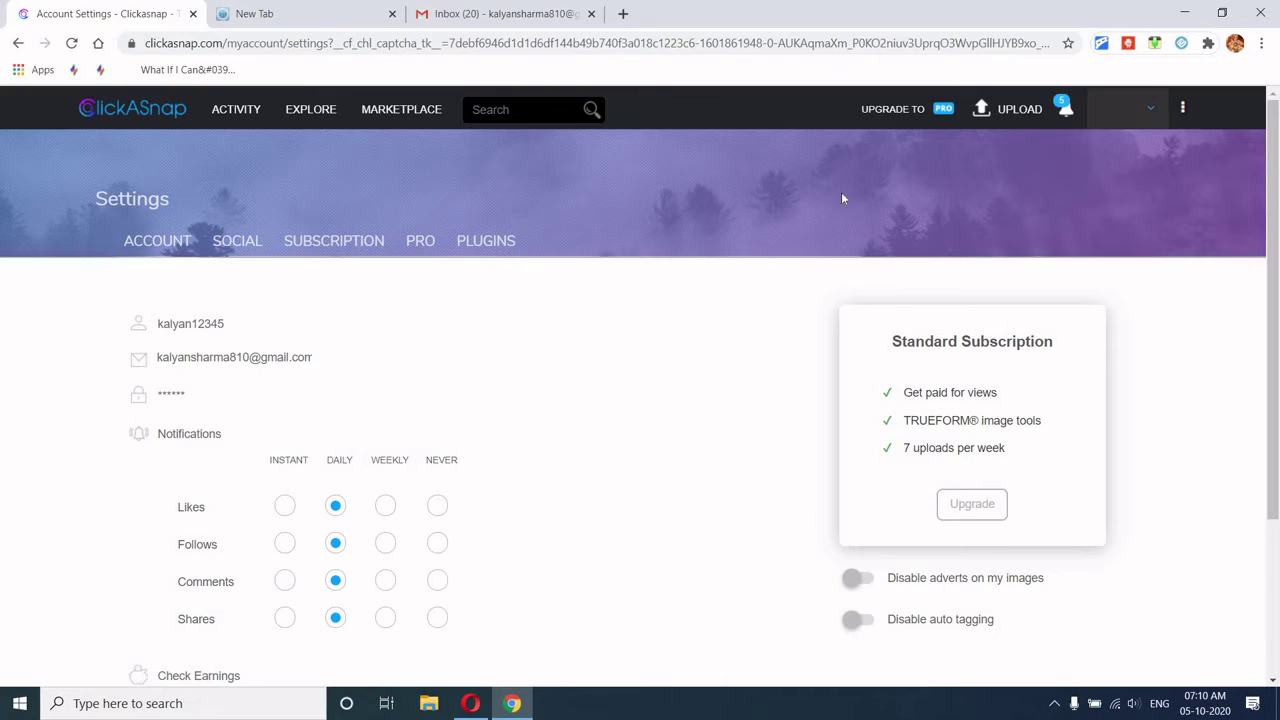
Step: Upload the photo WhatsApp Image 2020-06-13 at 10.13.03 AM from the Downloads folder to ClickASnap
left_click(1019, 110)
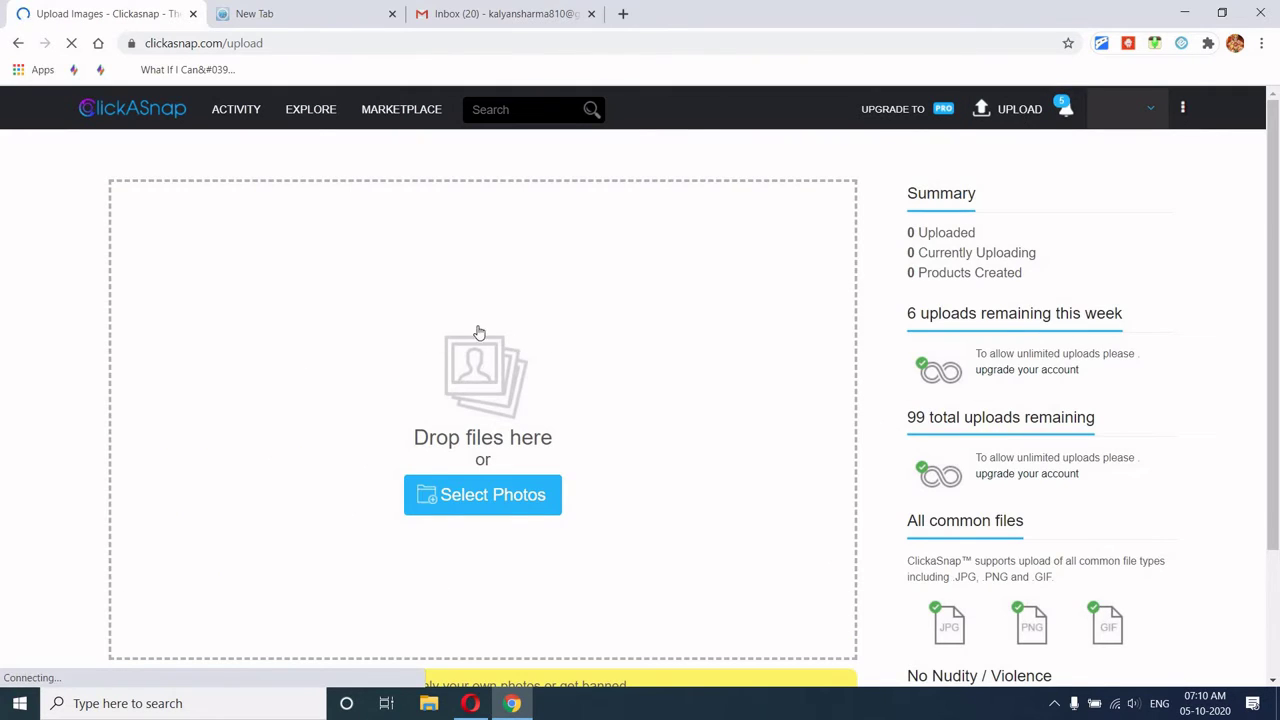
left_click(474, 500)
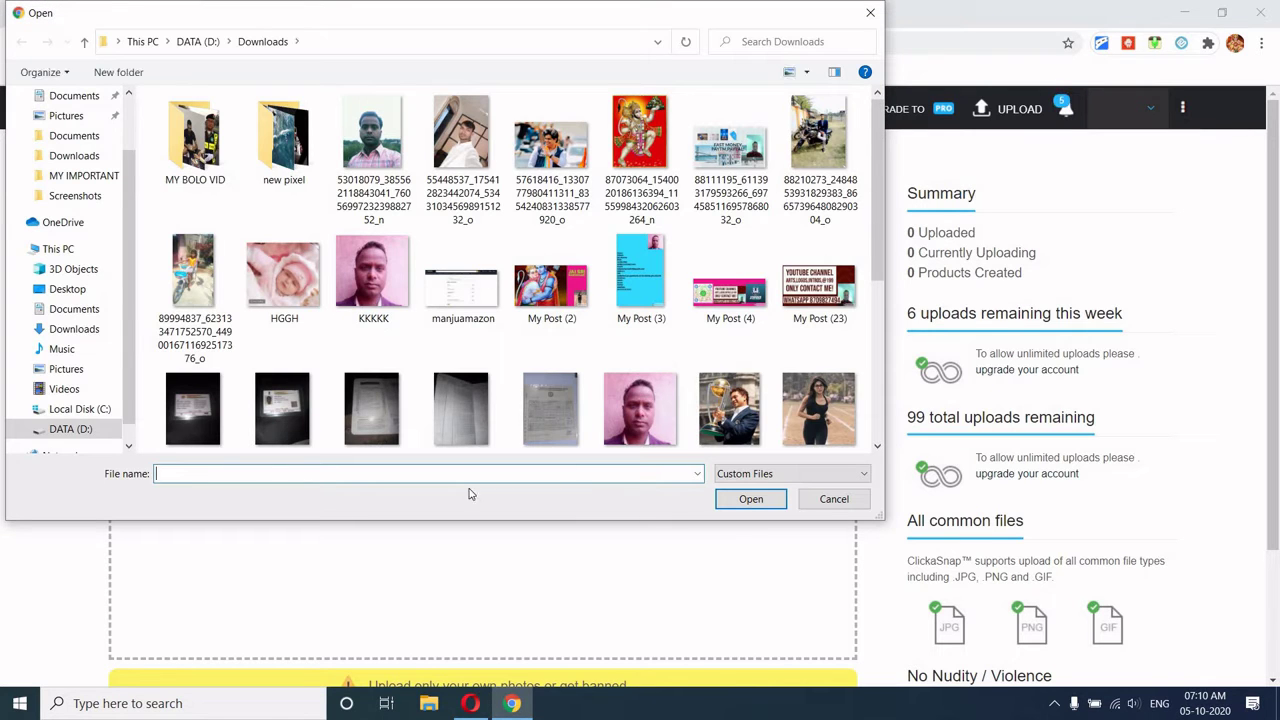
scroll(486, 302, "down", 2)
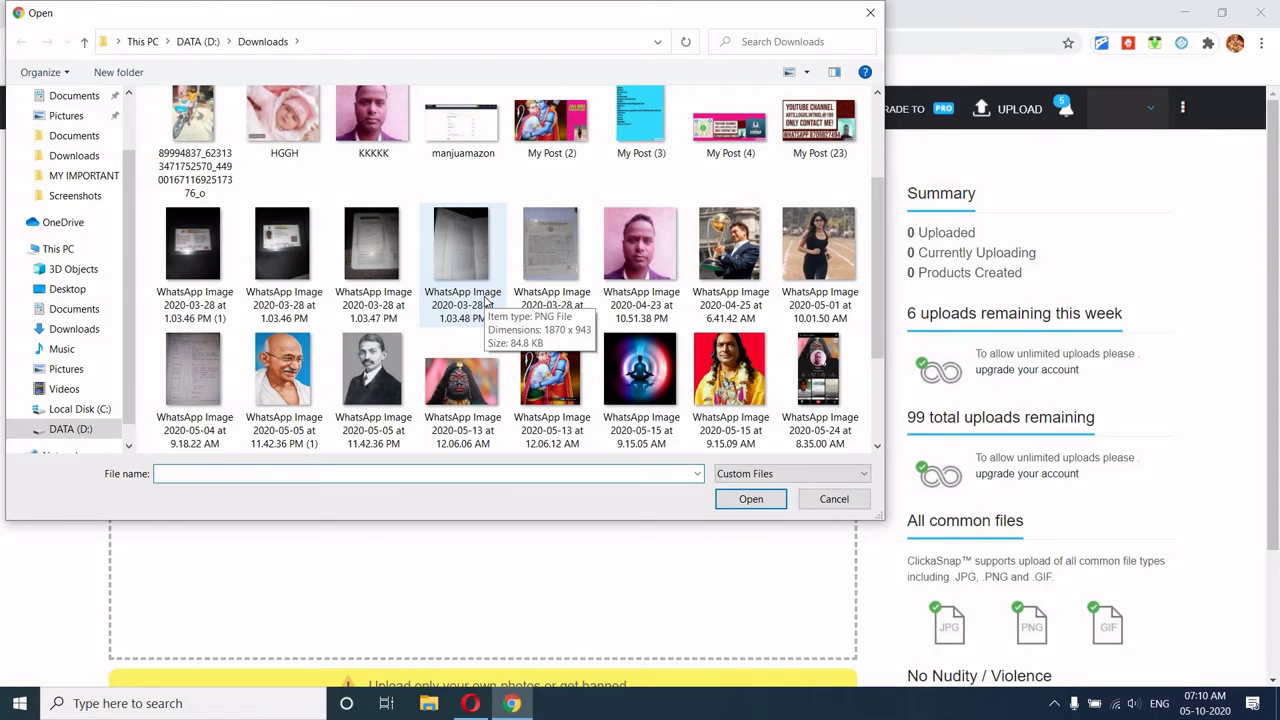
scroll(486, 302, "down", 2)
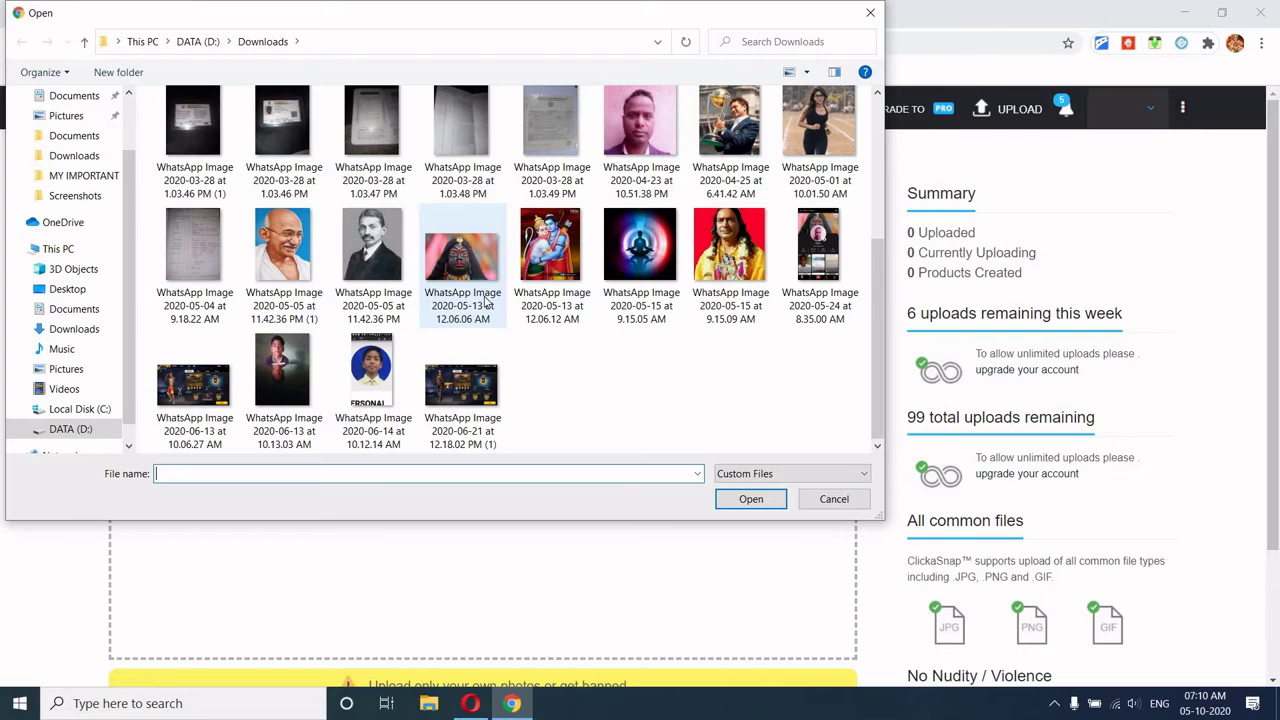
left_click(290, 375)
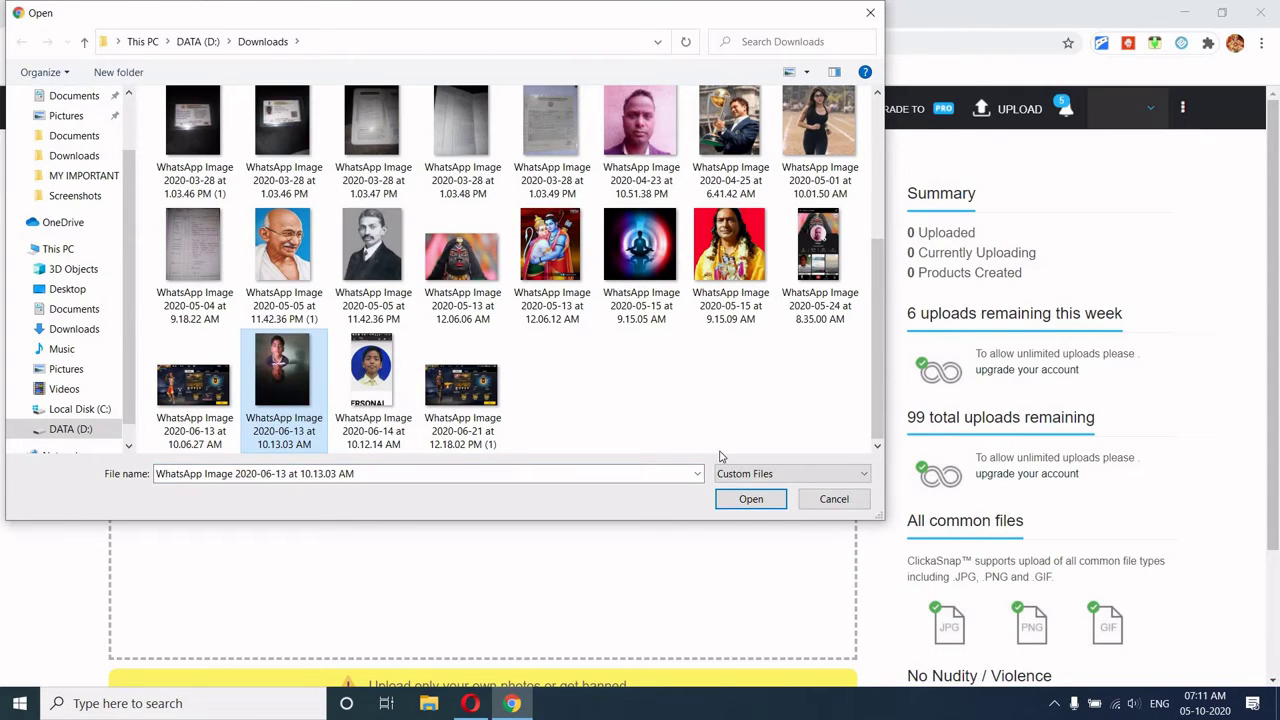
left_click(752, 499)
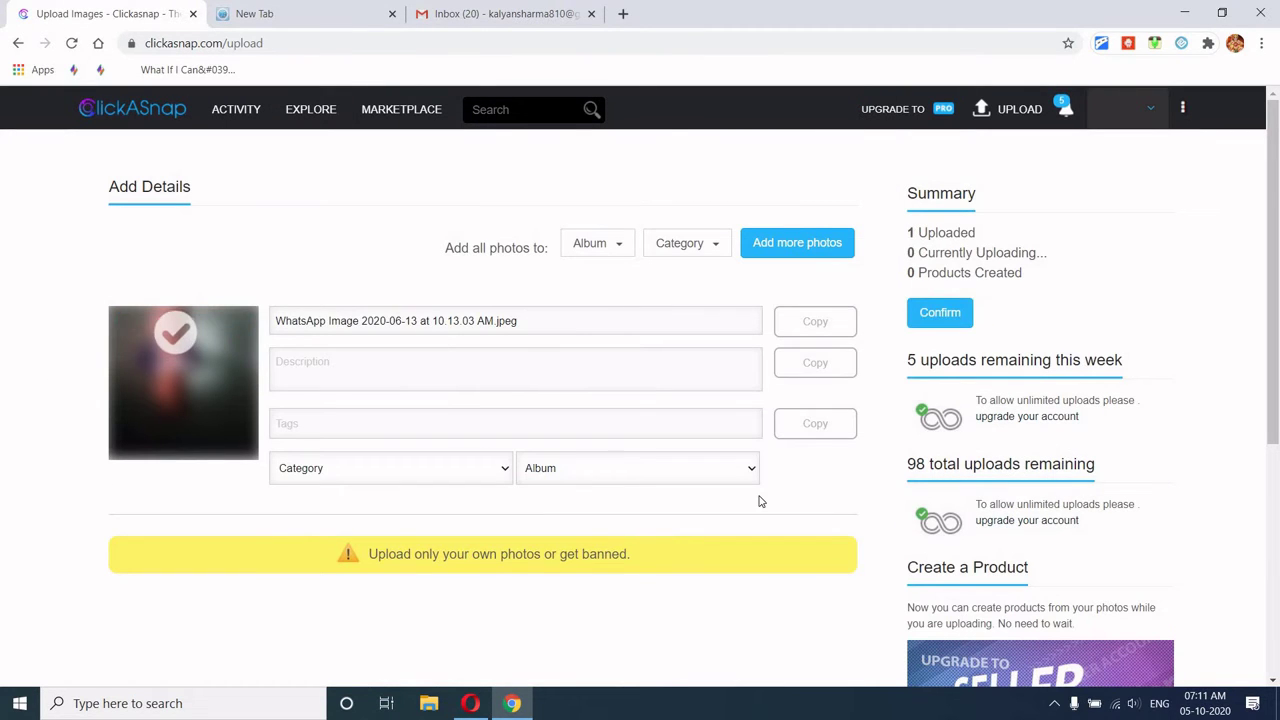
Step: Title the uploaded photo LITTLE BOY and enter the description LITTLE BOY OF JAMSHEDPUR
triple_click(555, 327)
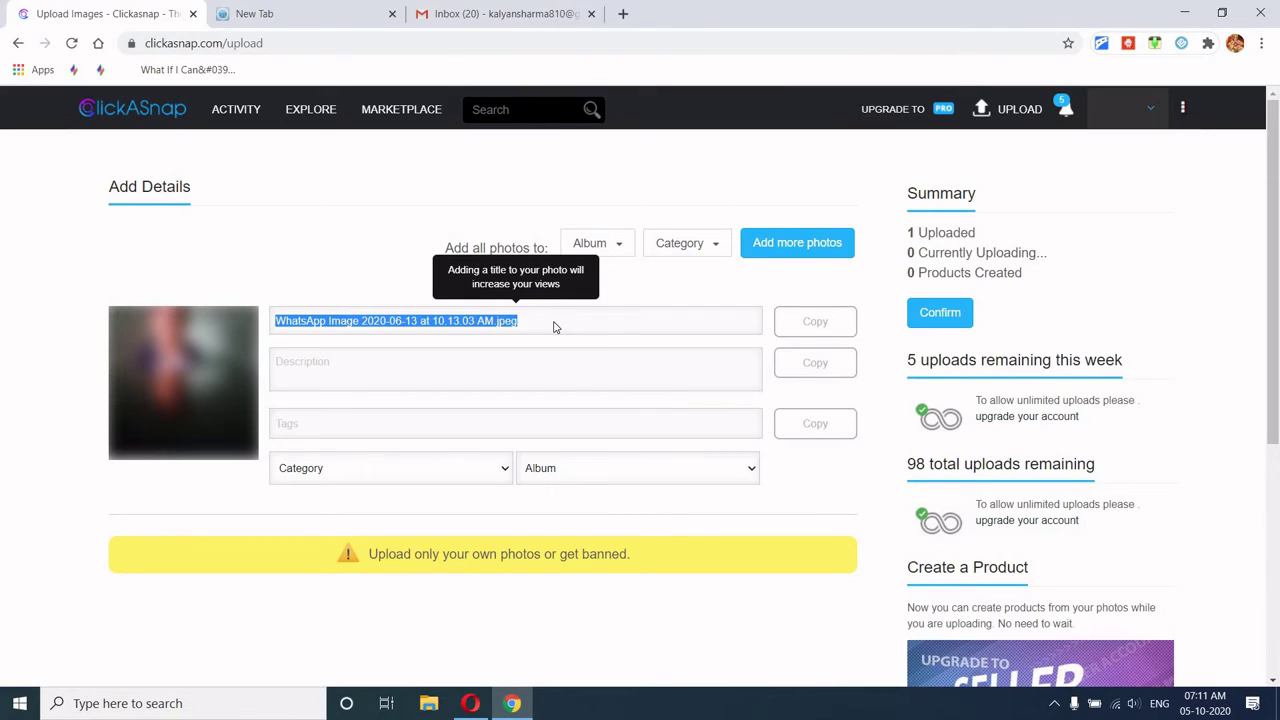
key("BackSpace")
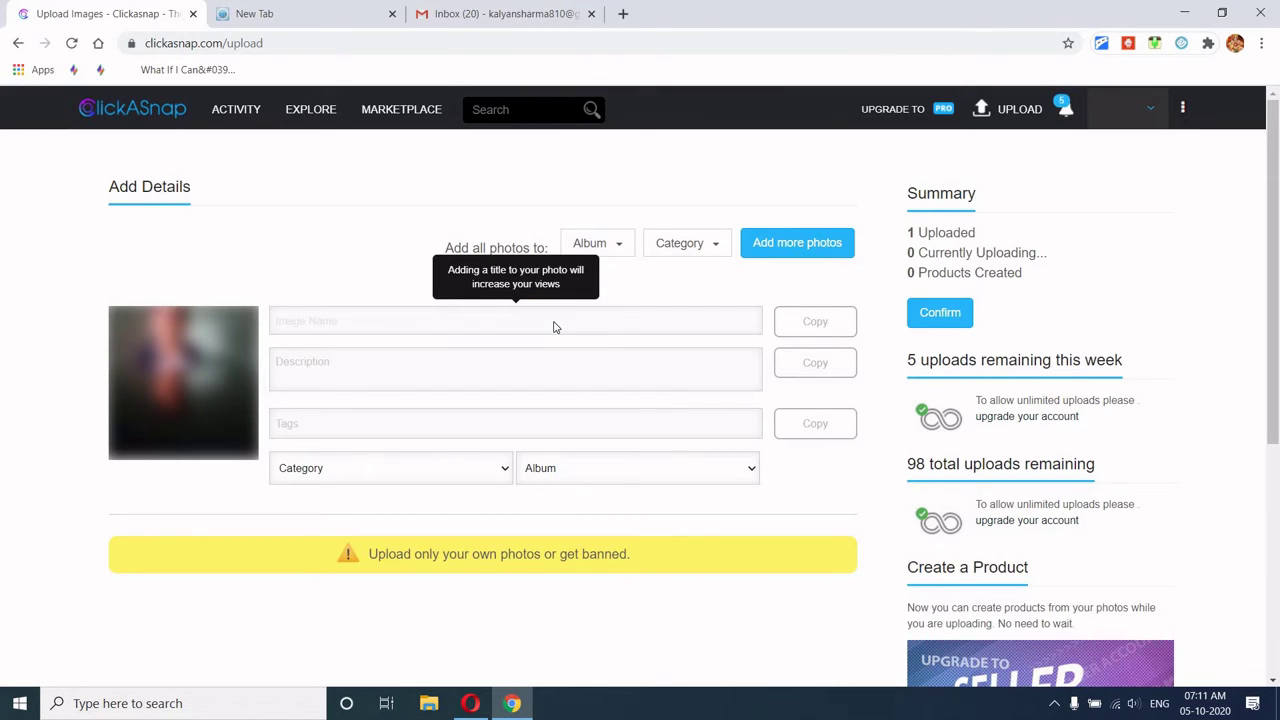
type("LITTLE BOY")
key("Tab")
type("L")
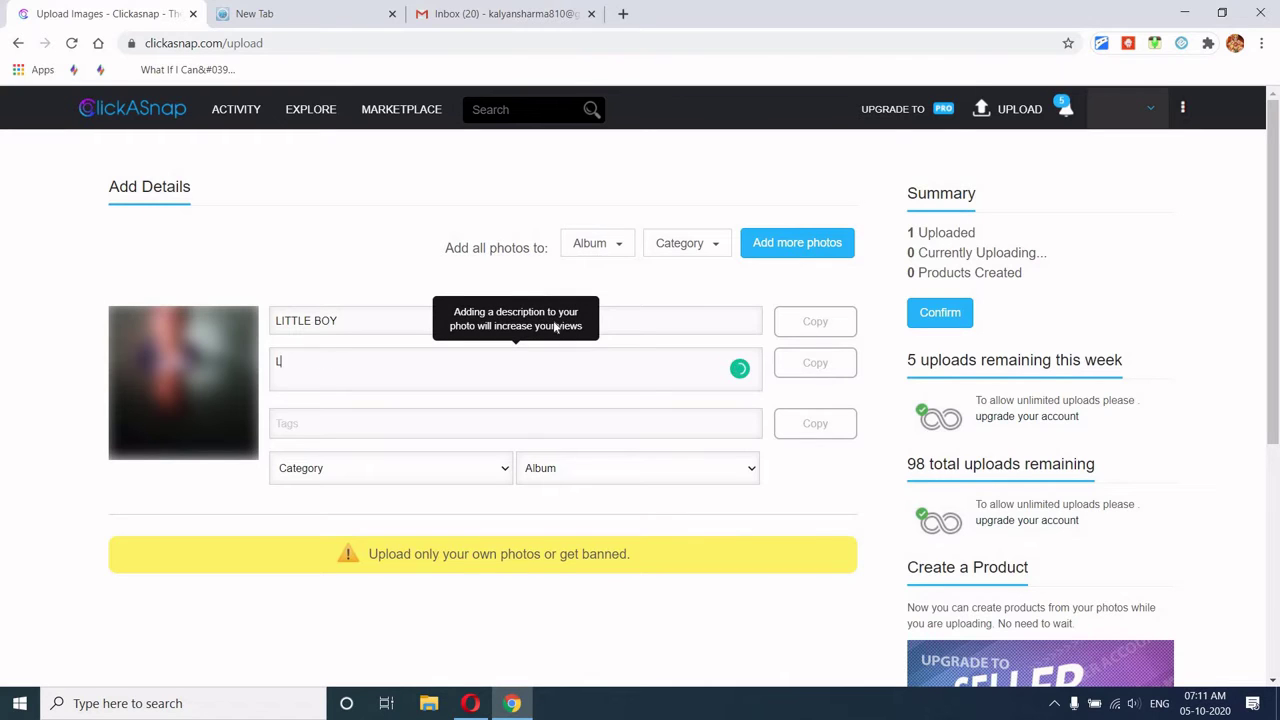
type("ITTLE")
type("BOY OF JAMSHED")
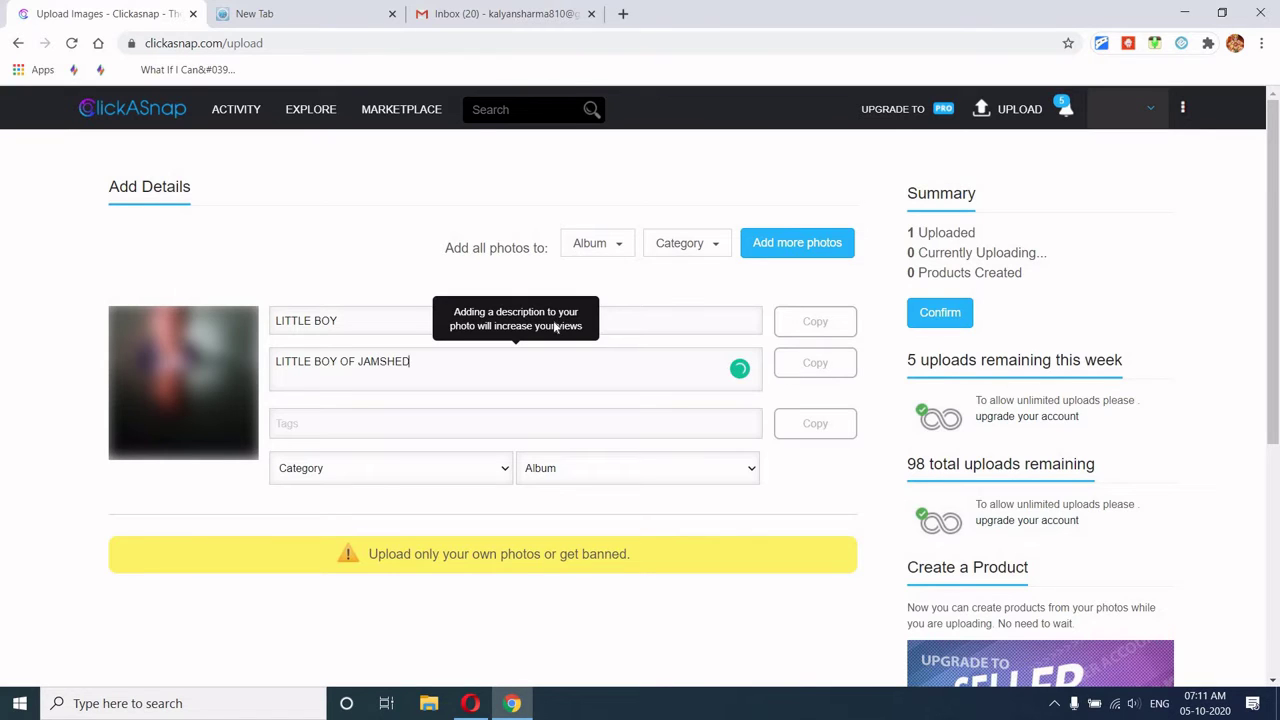
type("PUR")
key("Tab")
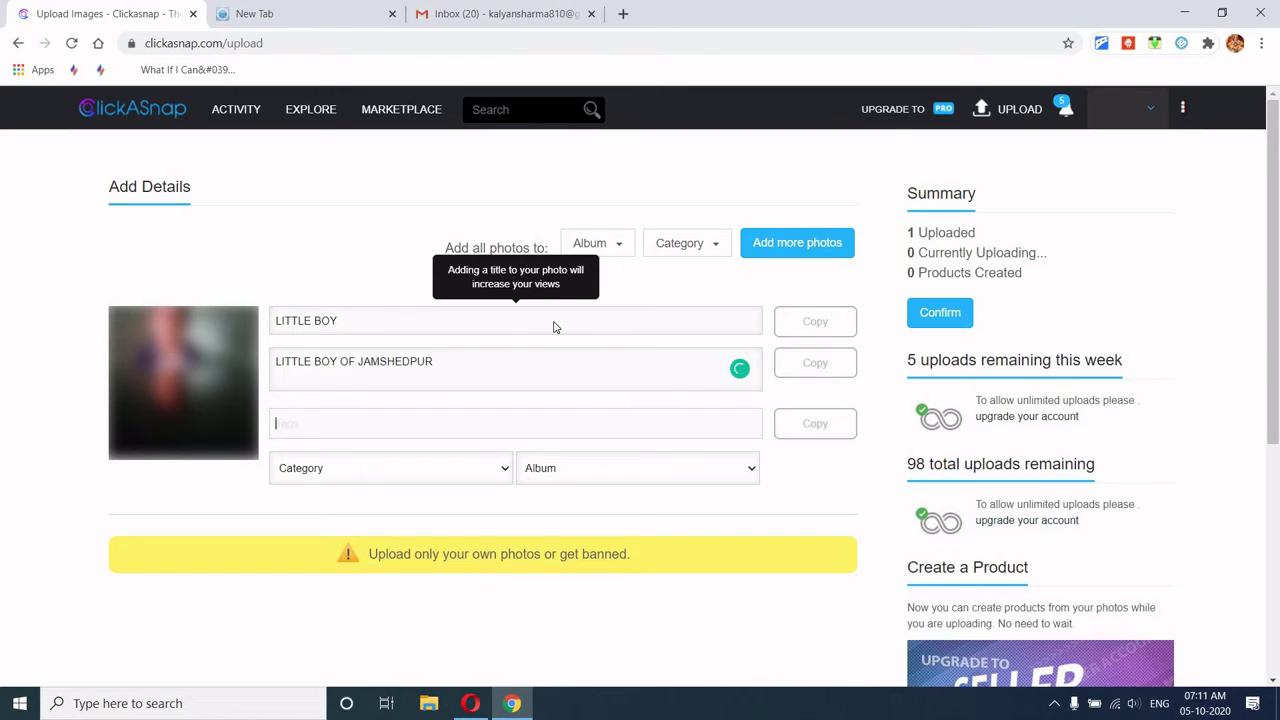
Step: Add the tags LITTLE, BOY and BLACK TSHIRT to the uploaded photo
type("LITTLE")
key("Return")
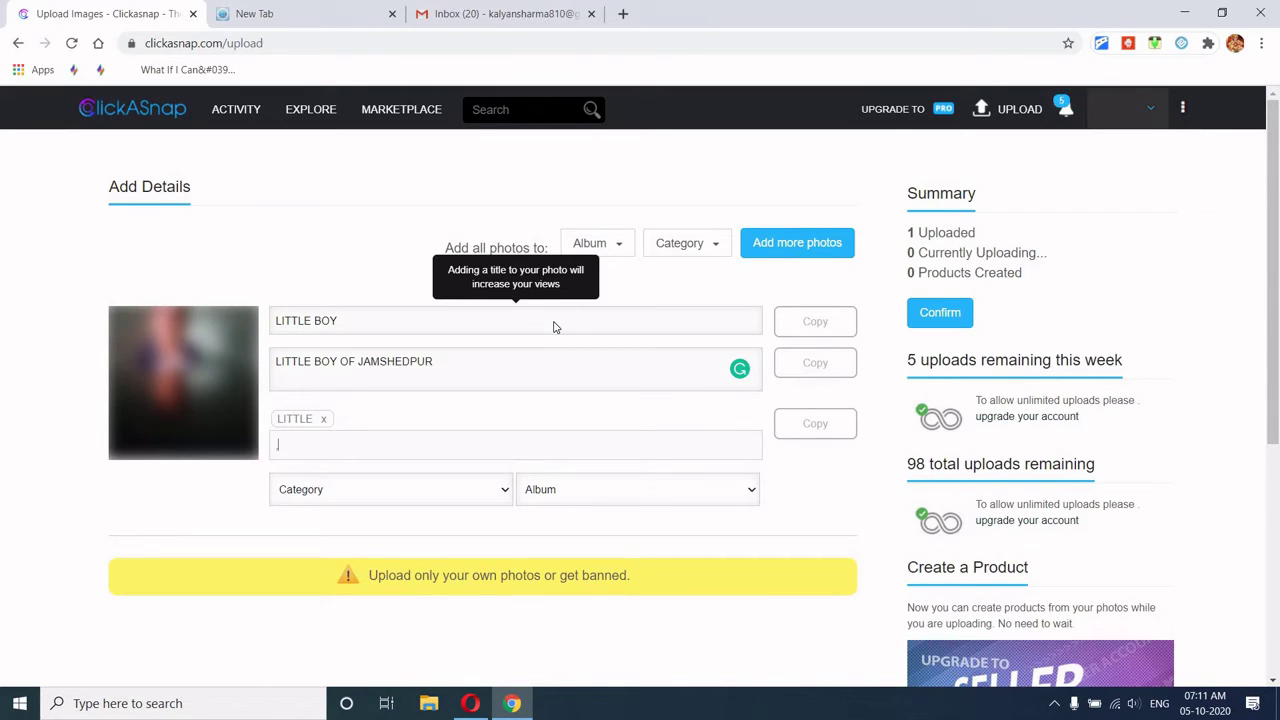
type("BOY")
key("Return")
type("BLACK TSHIRT")
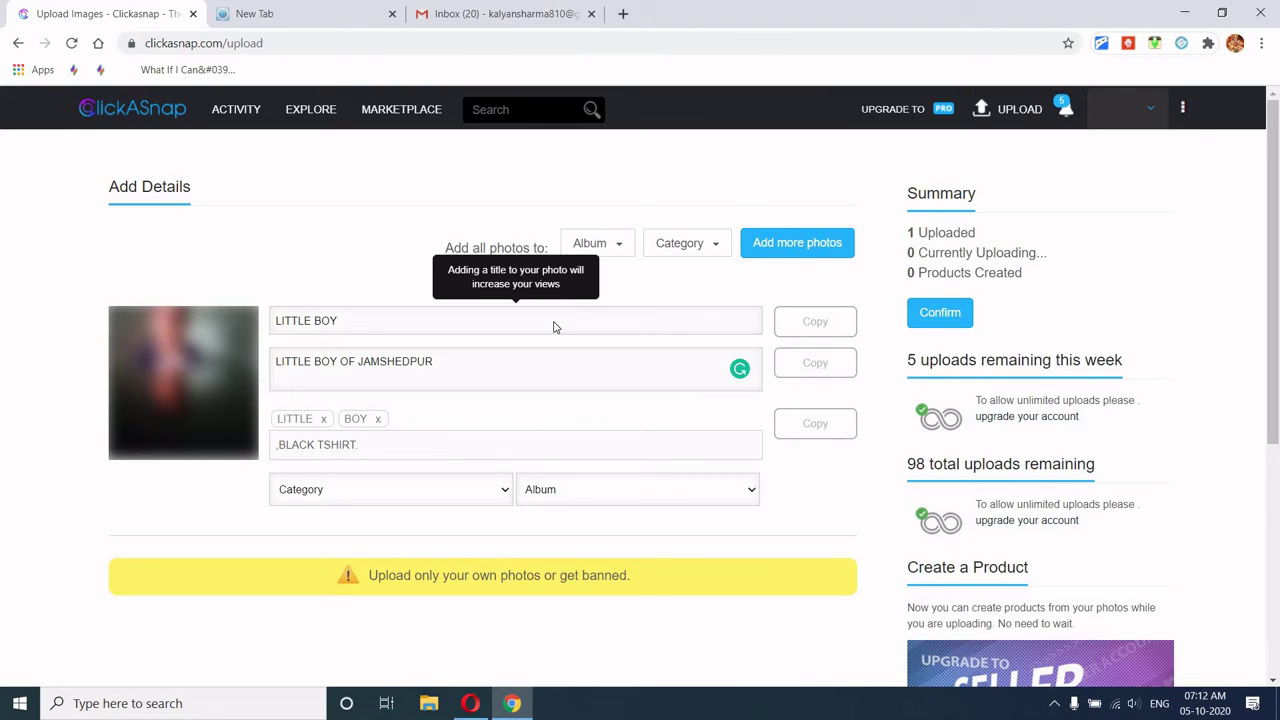
key("Return")
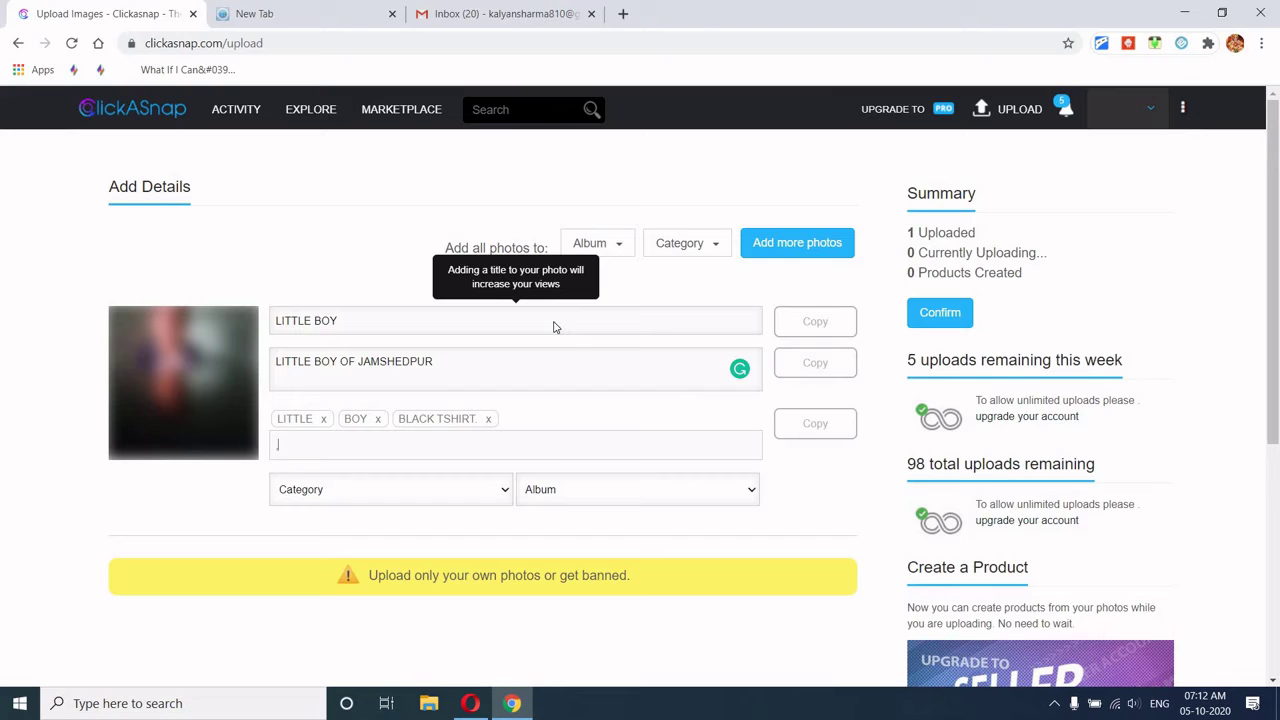
Step: Set the uploaded photo's category to Entertainment and confirm the upload
left_click(459, 503)
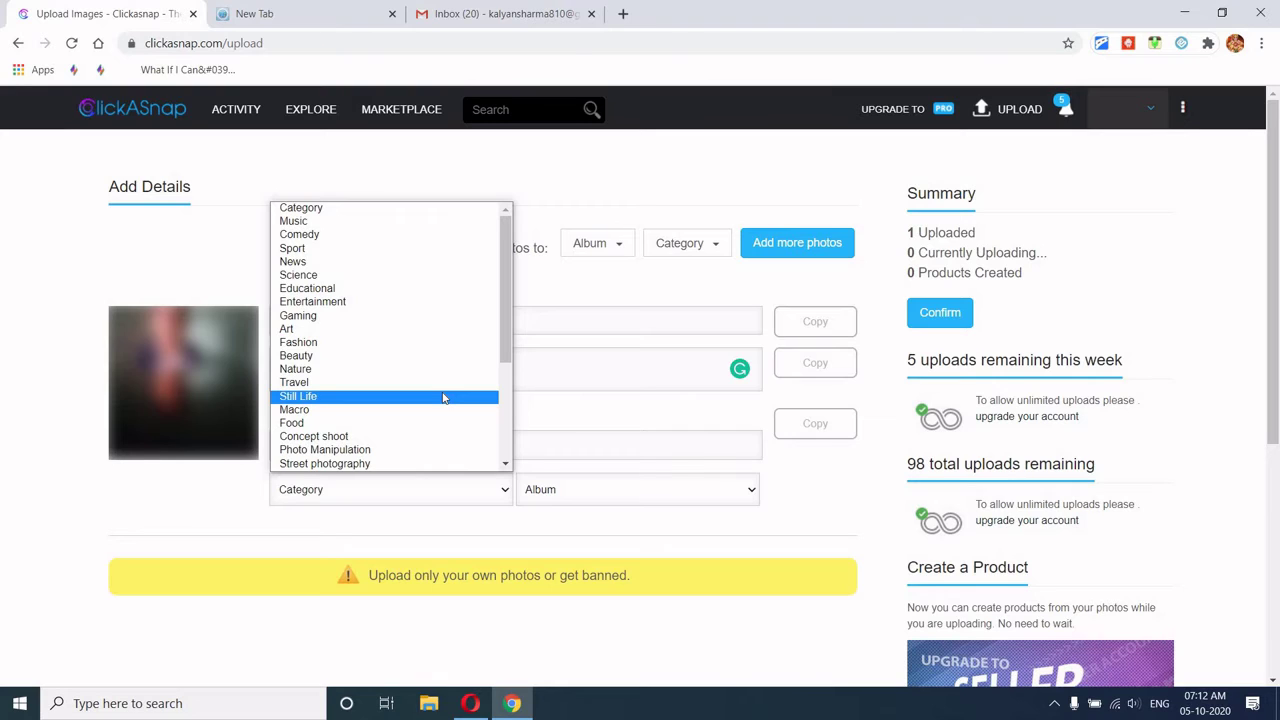
left_click(390, 301)
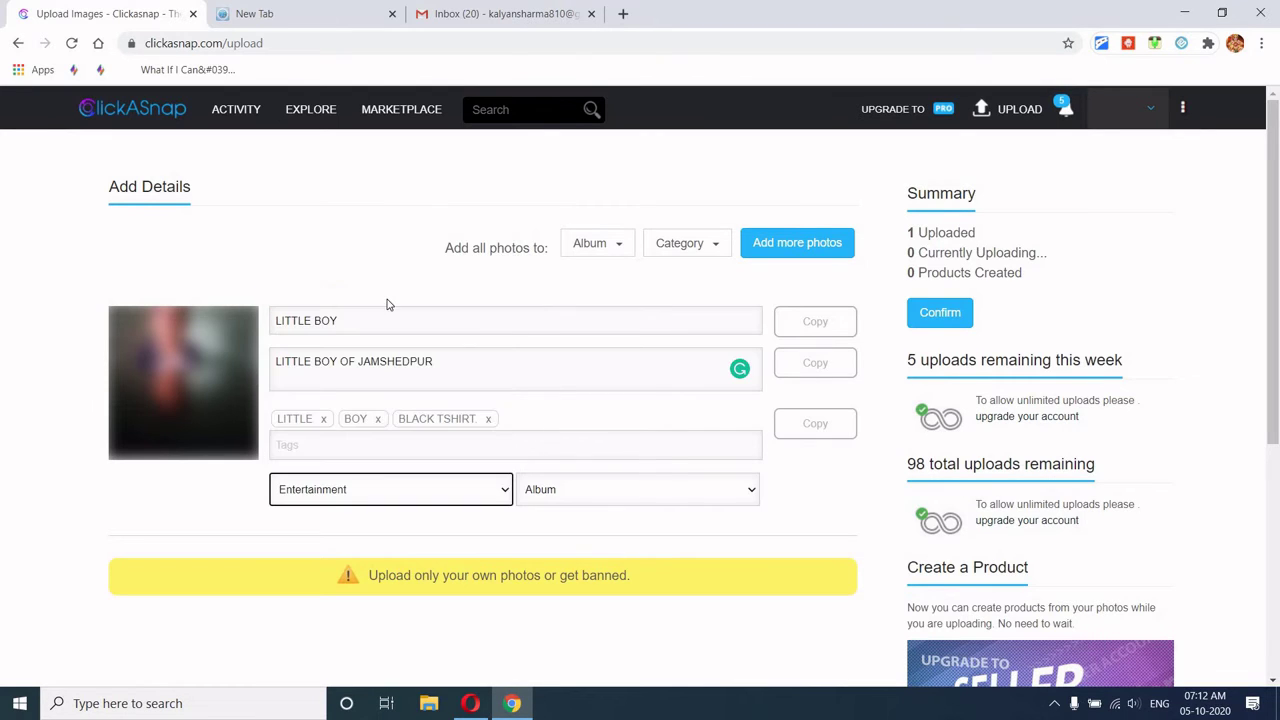
left_click(789, 326)
left_click(930, 314)
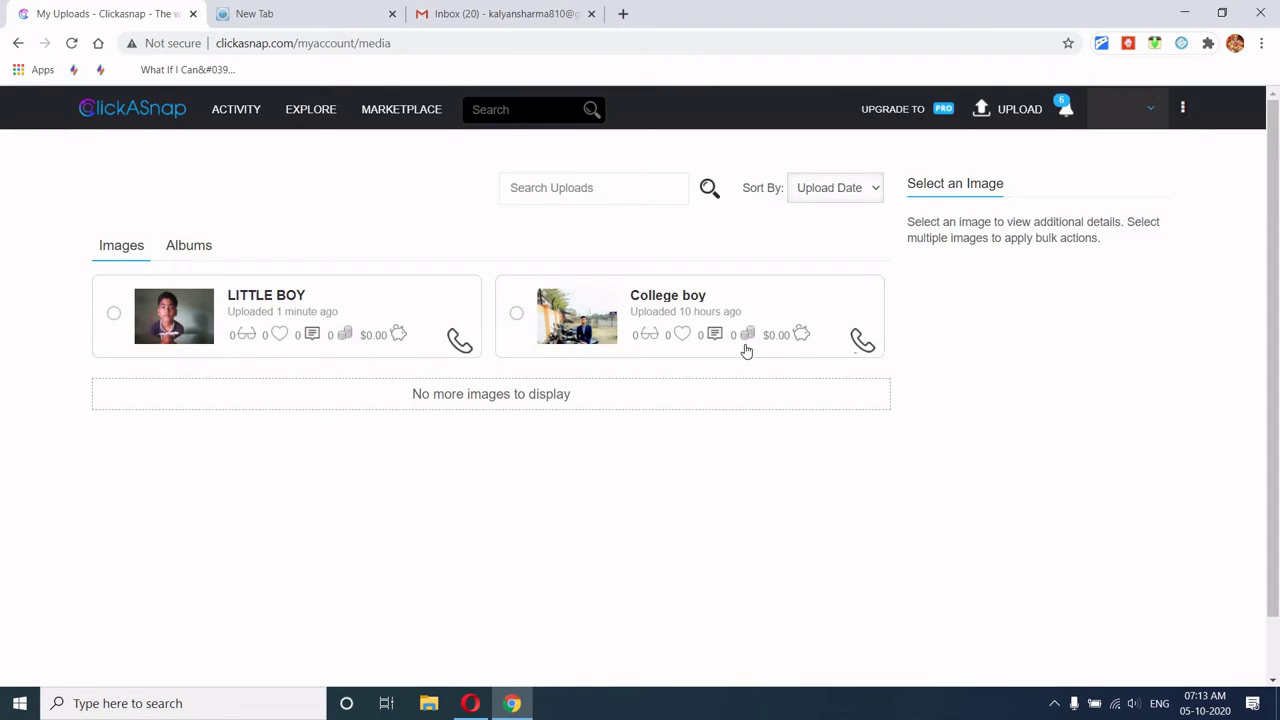
Step: View the details of the College boy upload and open the account's profile page
left_click(802, 337)
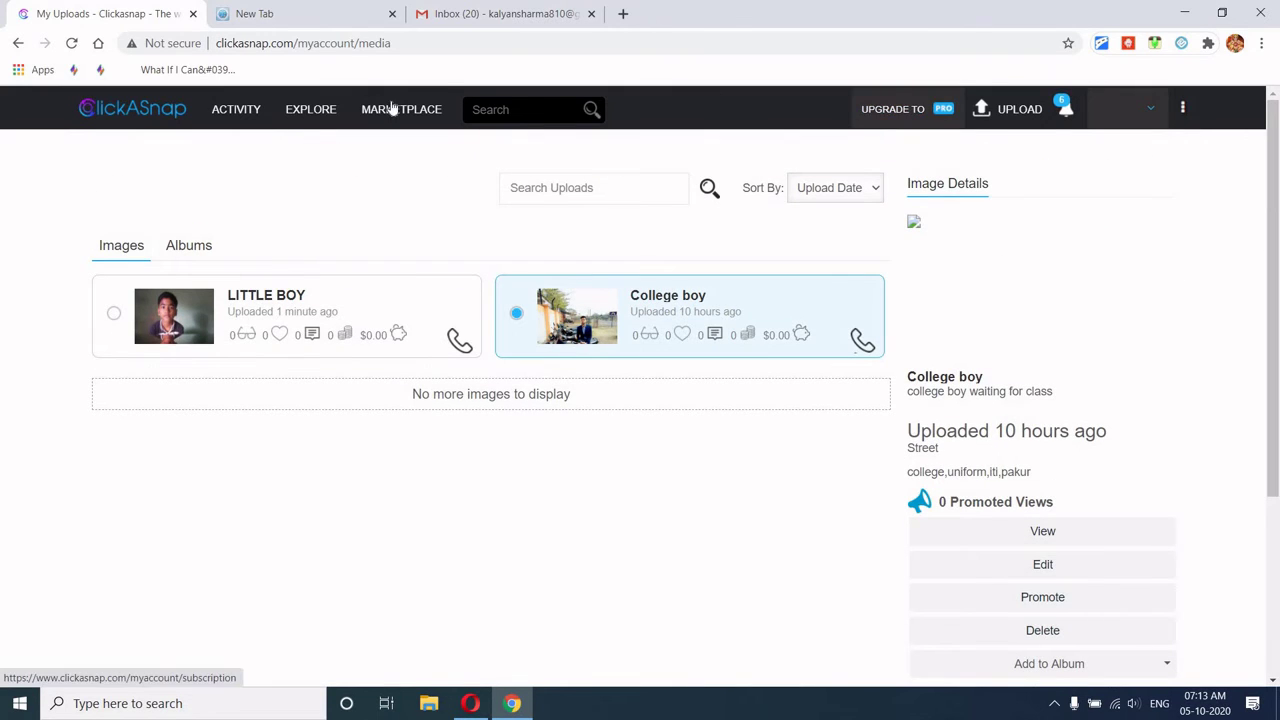
left_click(1151, 110)
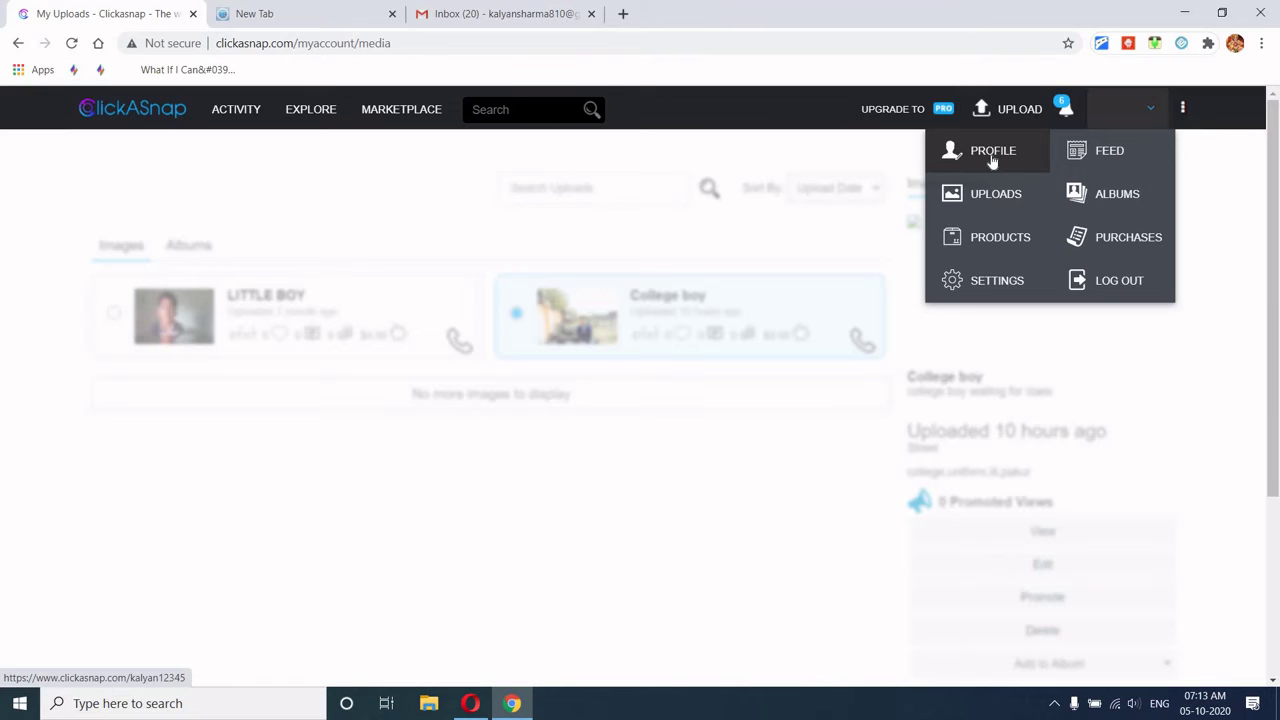
left_click(992, 155)
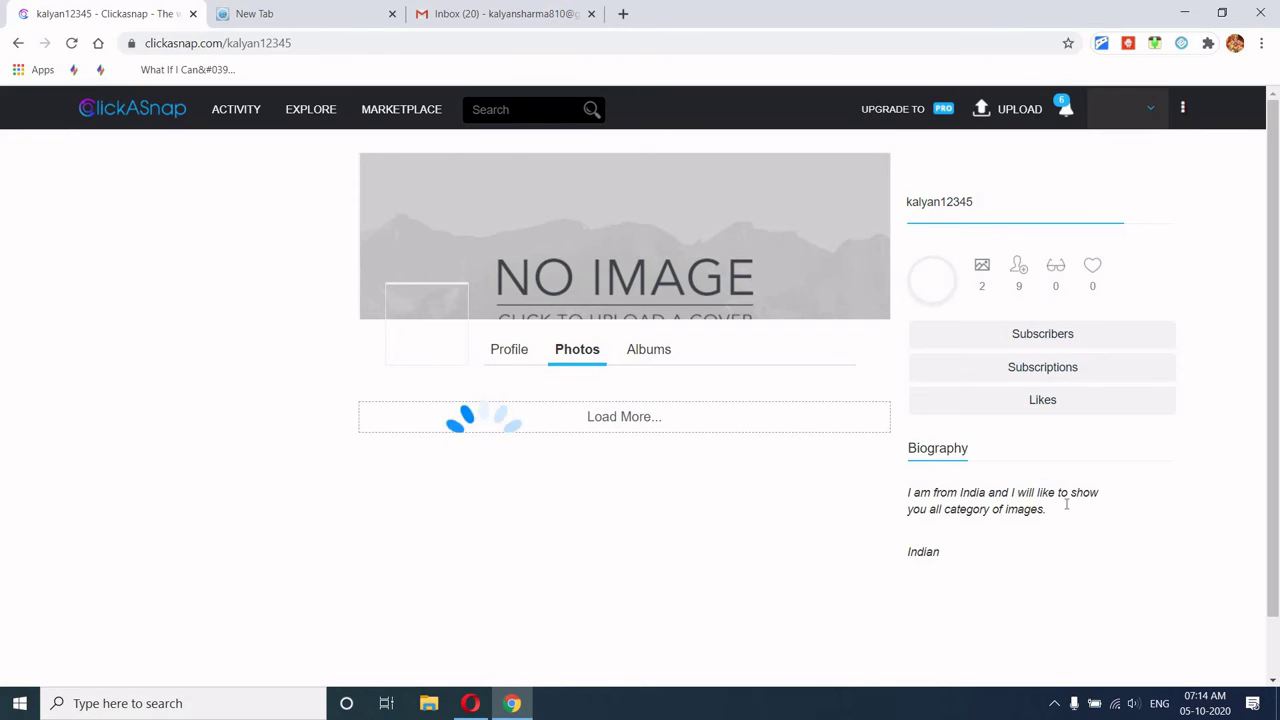
Step: Look through the profile feed to review the posts for the LITTLE BOY and College boy uploads
left_click(509, 350)
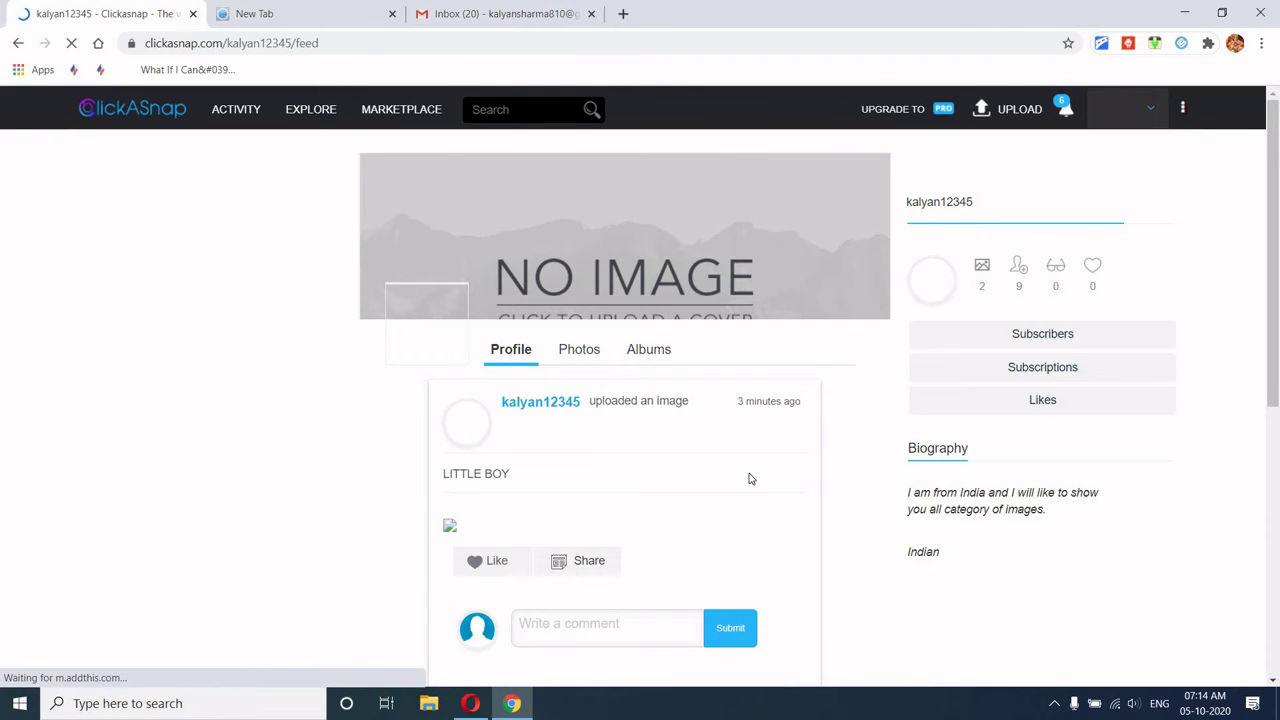
scroll(750, 478, "down", 3)
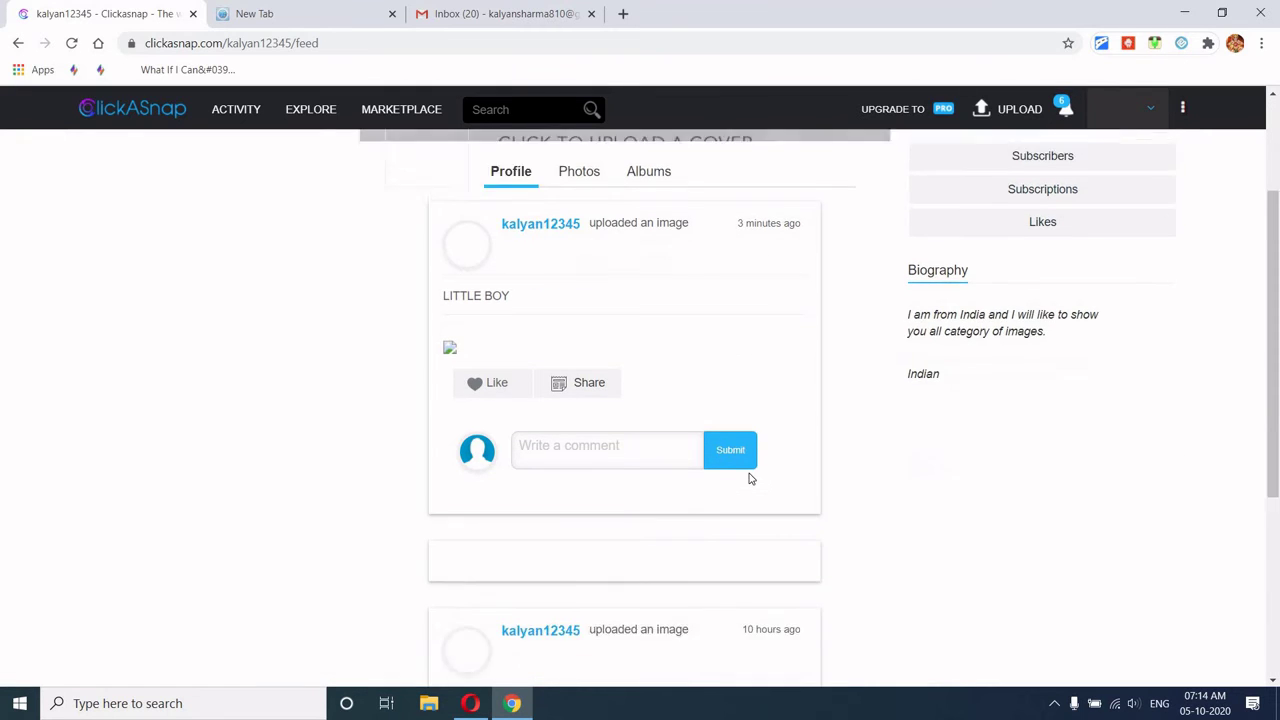
scroll(750, 478, "down", 1)
scroll(750, 478, "up", 3)
scroll(750, 478, "down", 7)
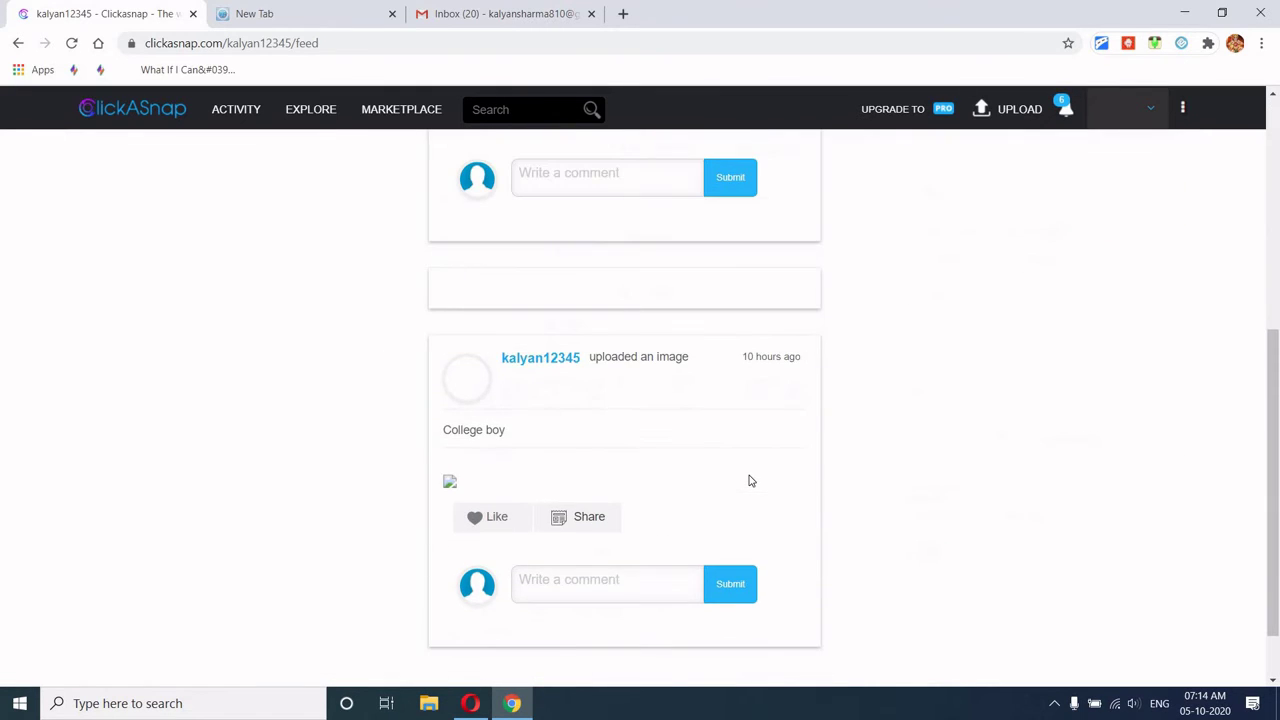
scroll(750, 480, "down", 1)
scroll(751, 481, "up", 5)
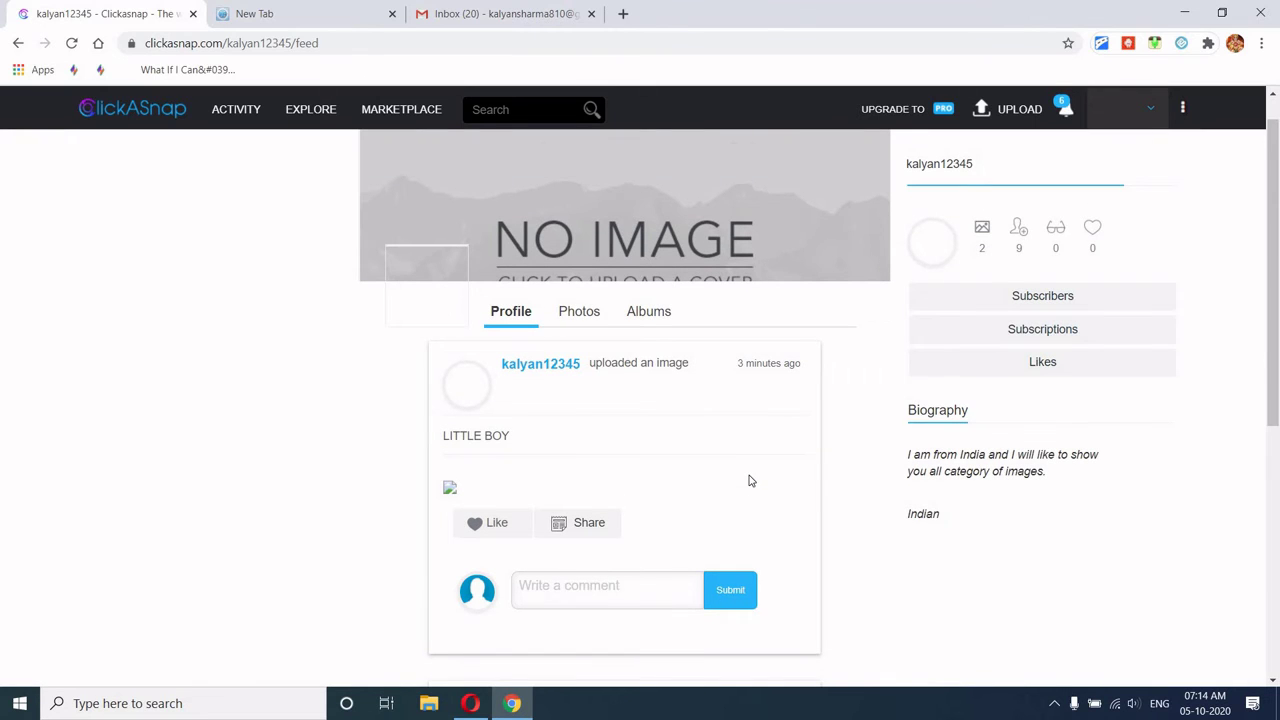
scroll(751, 481, "down", 3)
scroll(751, 481, "down", 2)
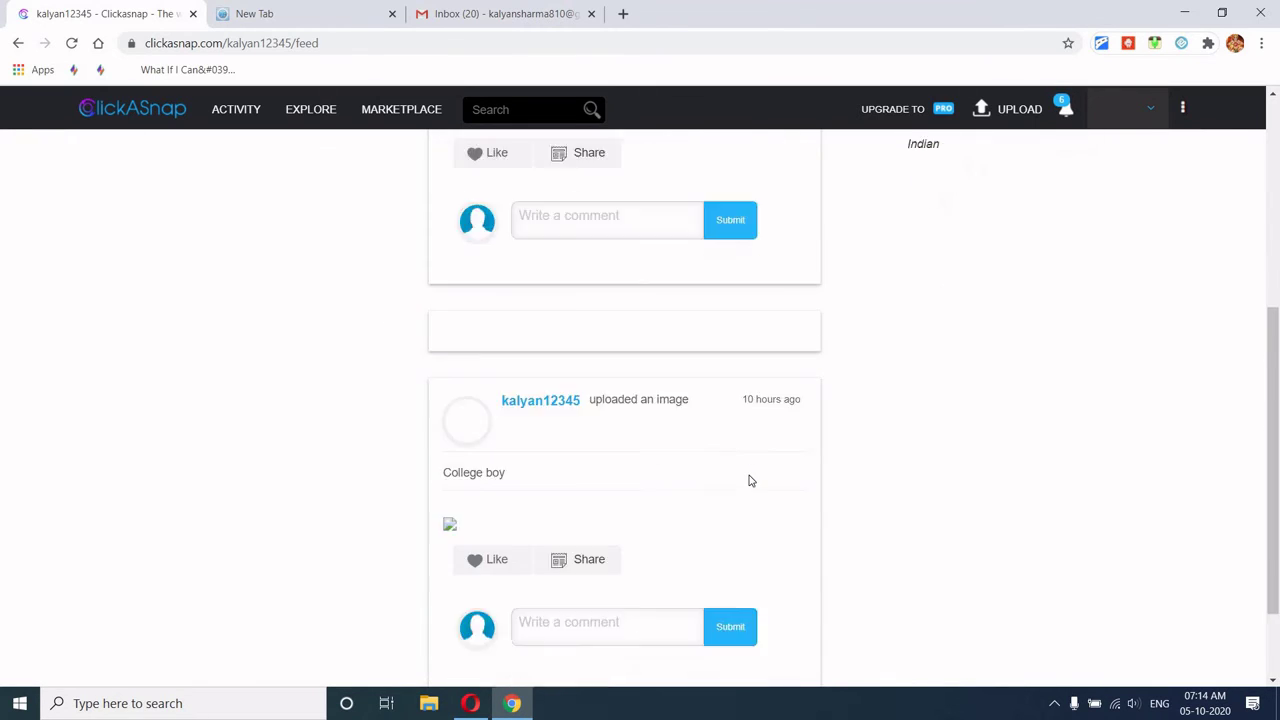
scroll(751, 481, "up", 5)
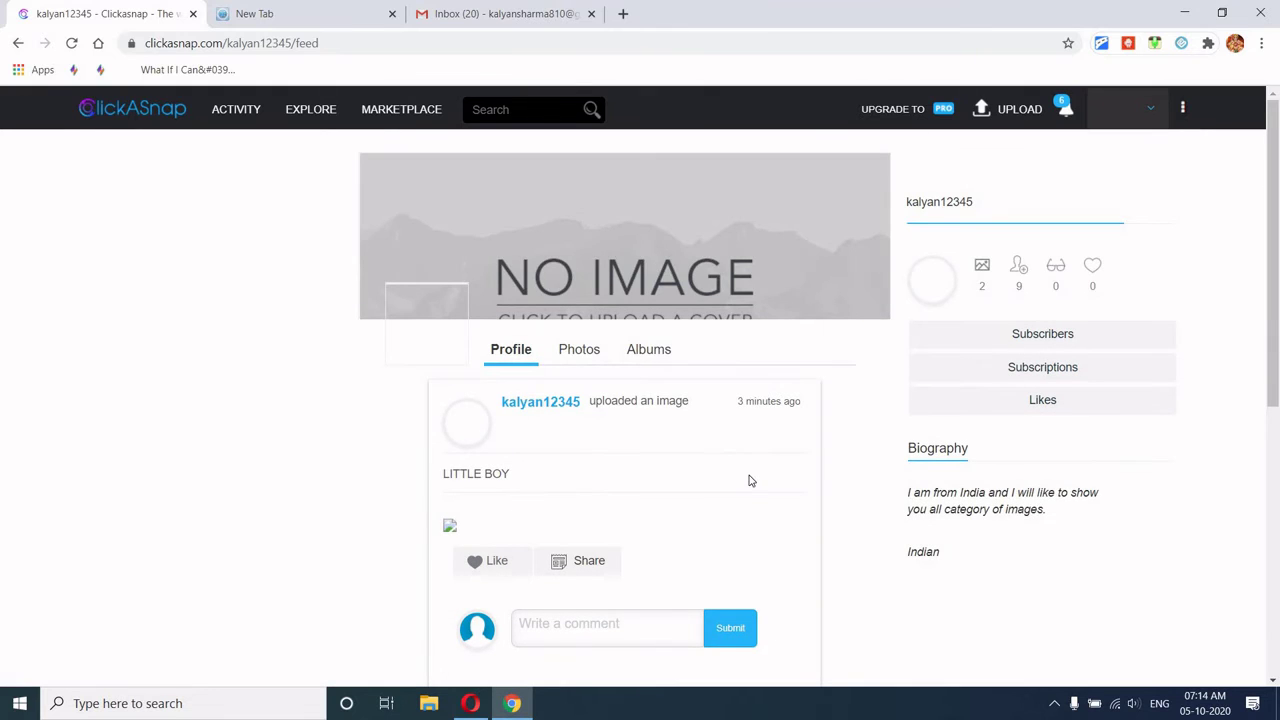
mouse_move(414, 278)
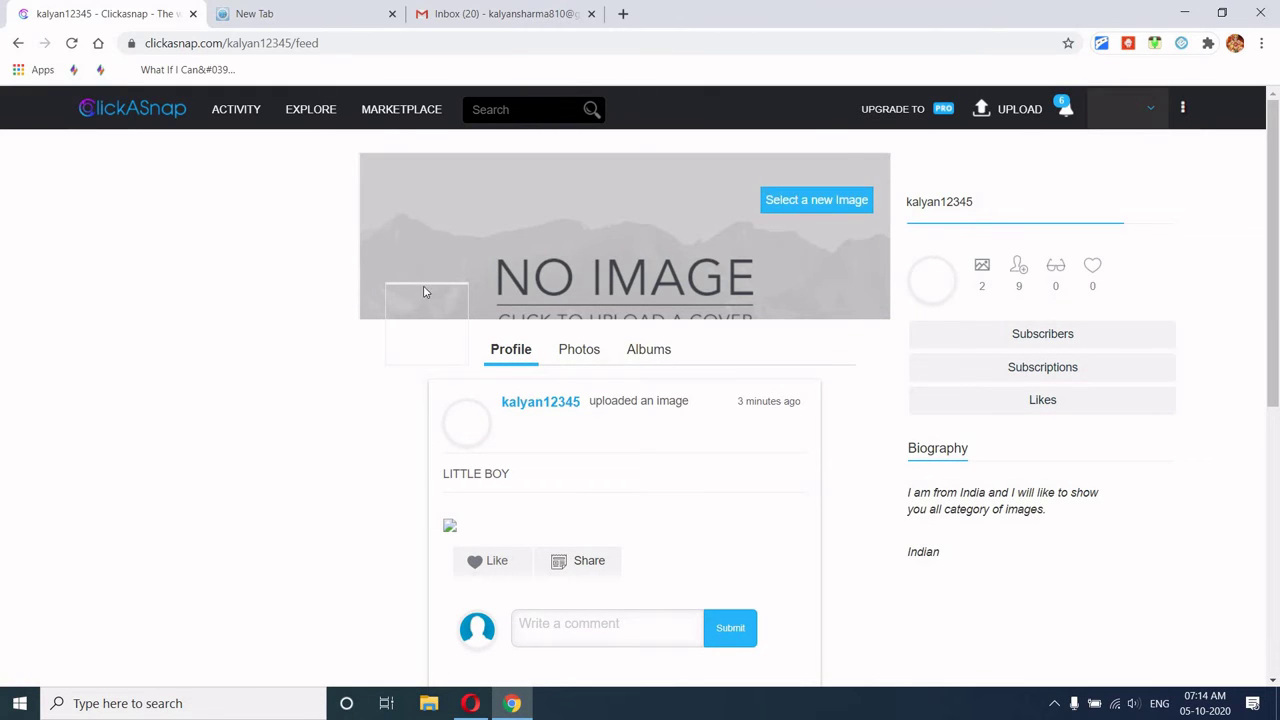
left_click(806, 201)
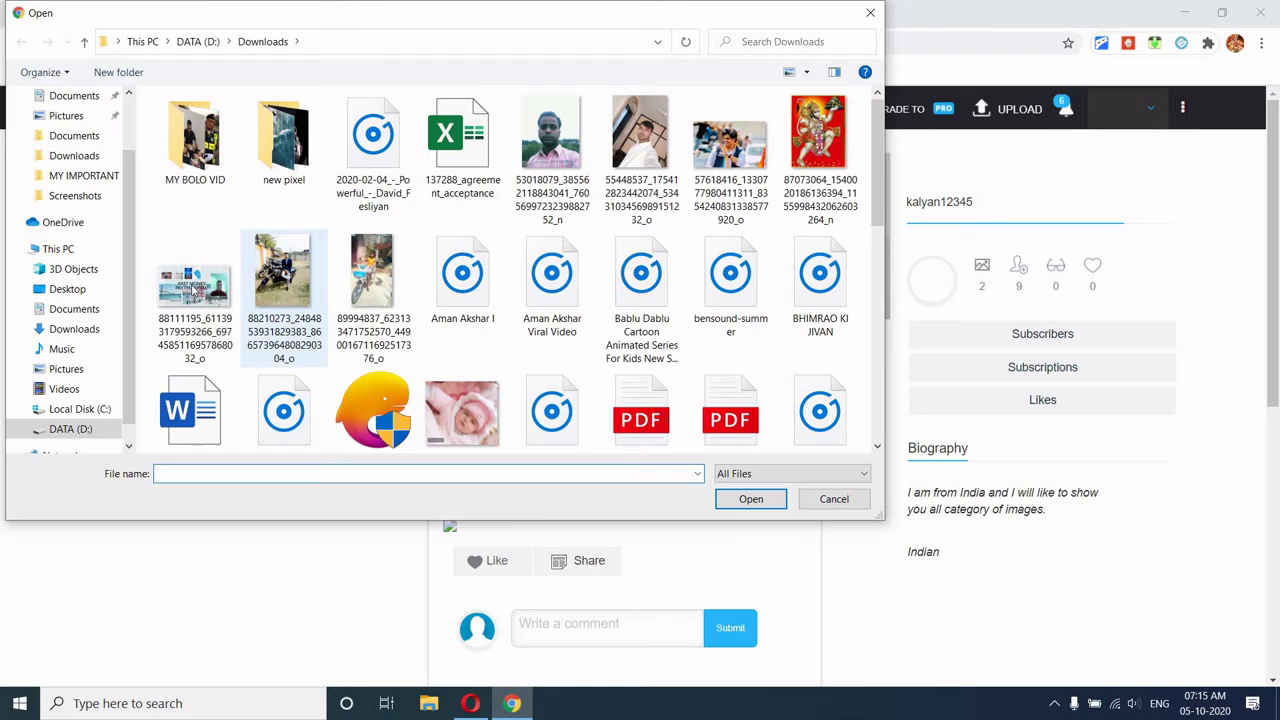
left_click(194, 285)
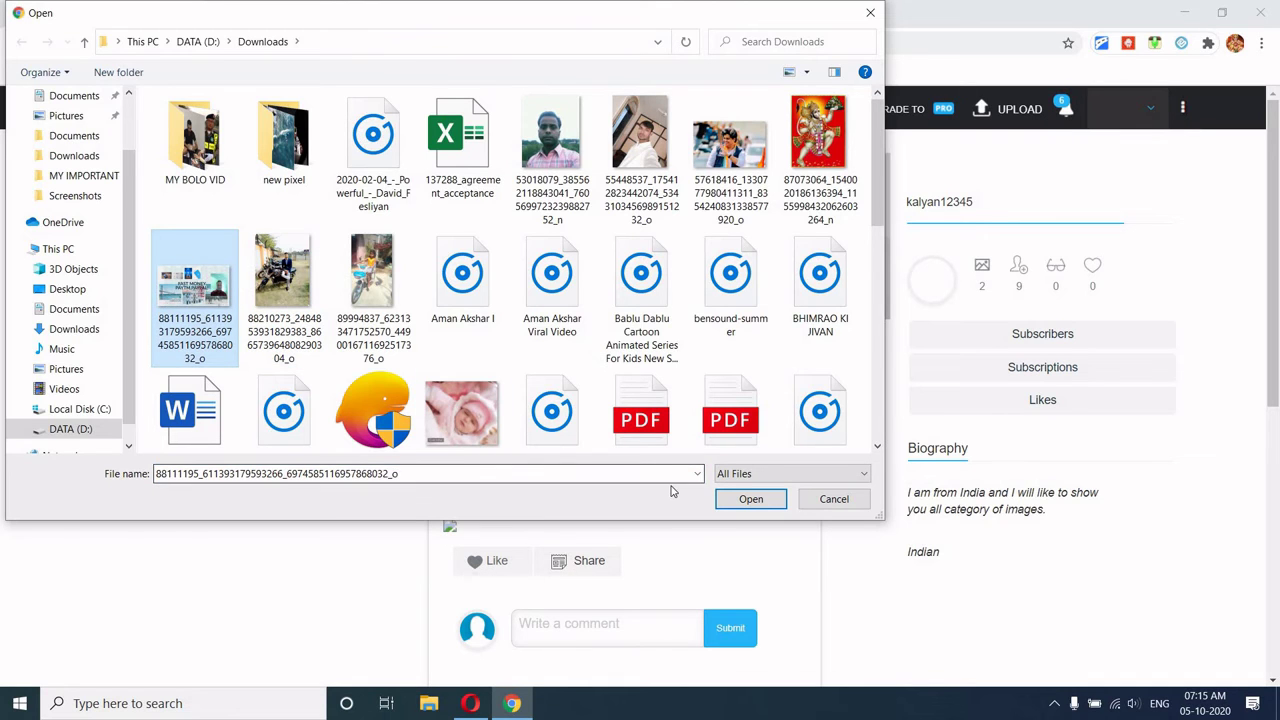
left_click(752, 502)
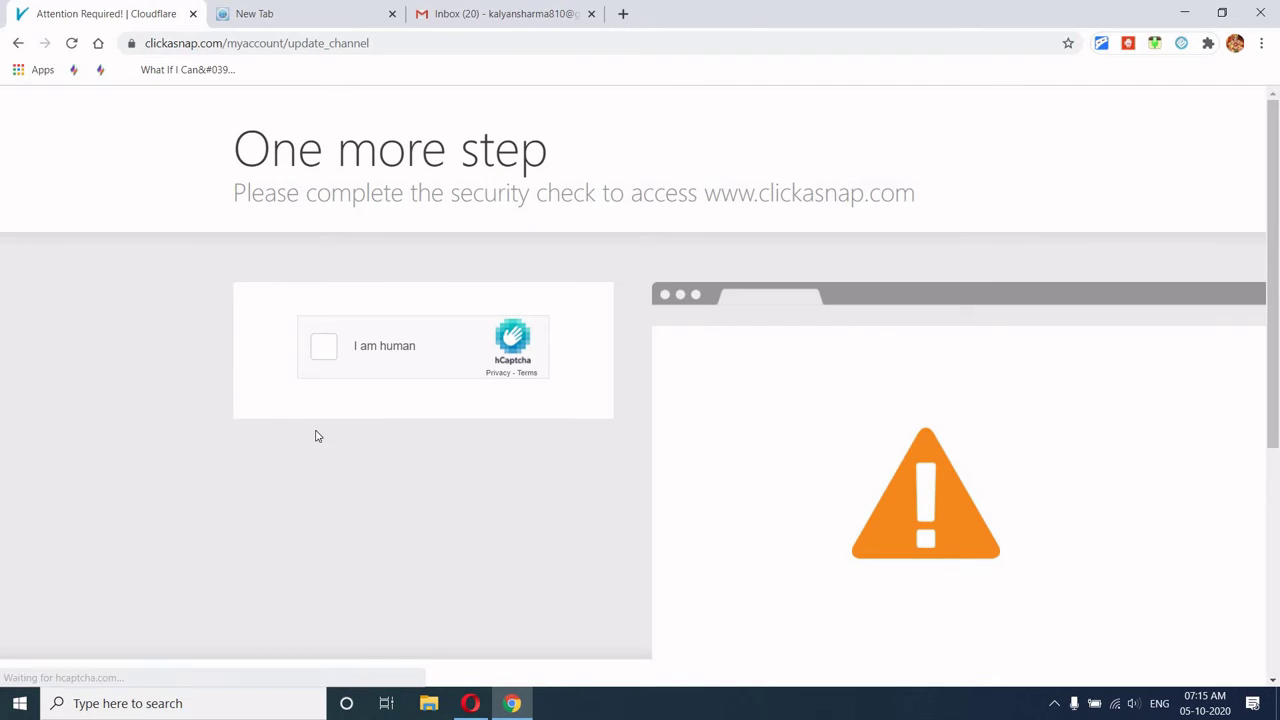
Step: Start the human verification, select the bicycle images in the first set and continue to the second set
left_click(324, 350)
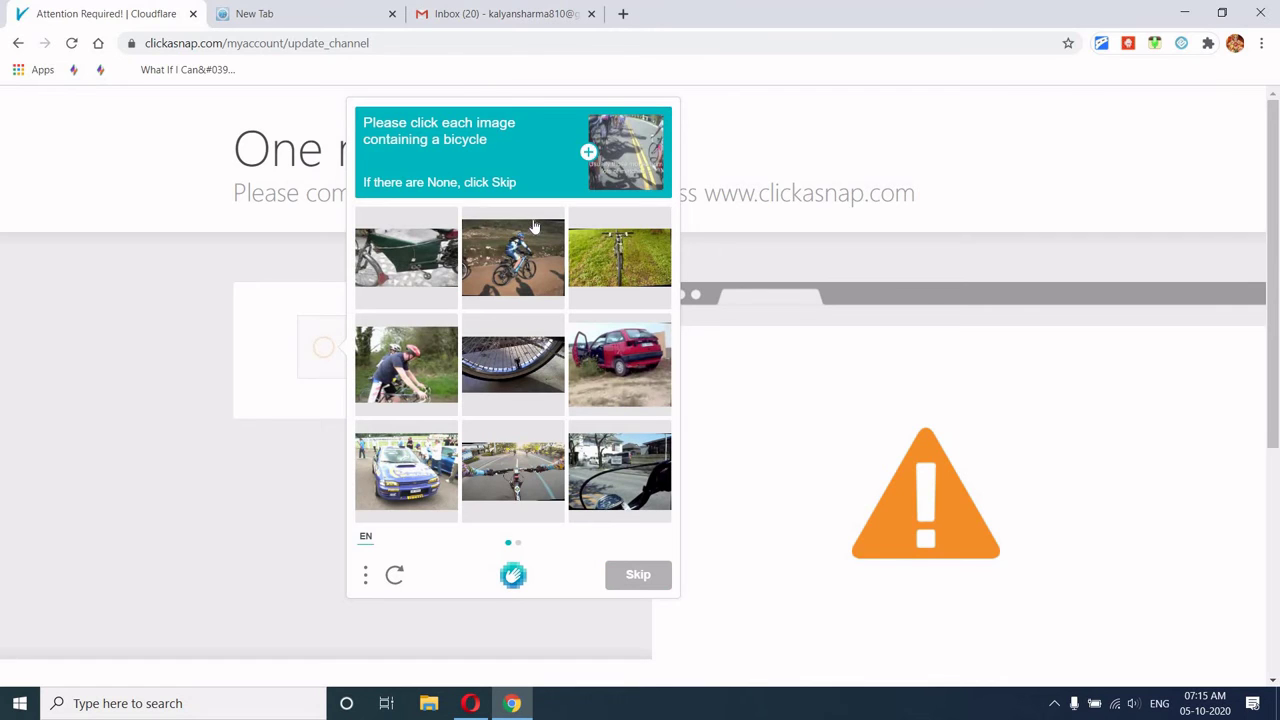
left_click(535, 228)
left_click(390, 273)
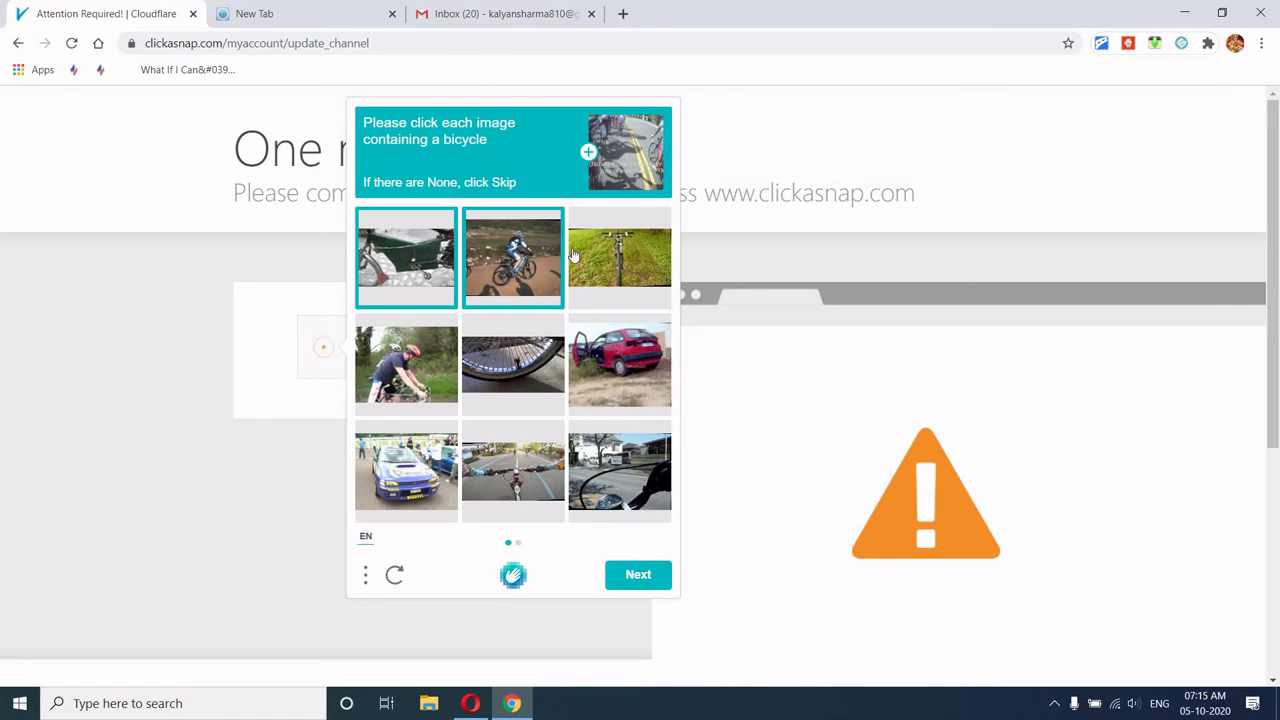
left_click(618, 255)
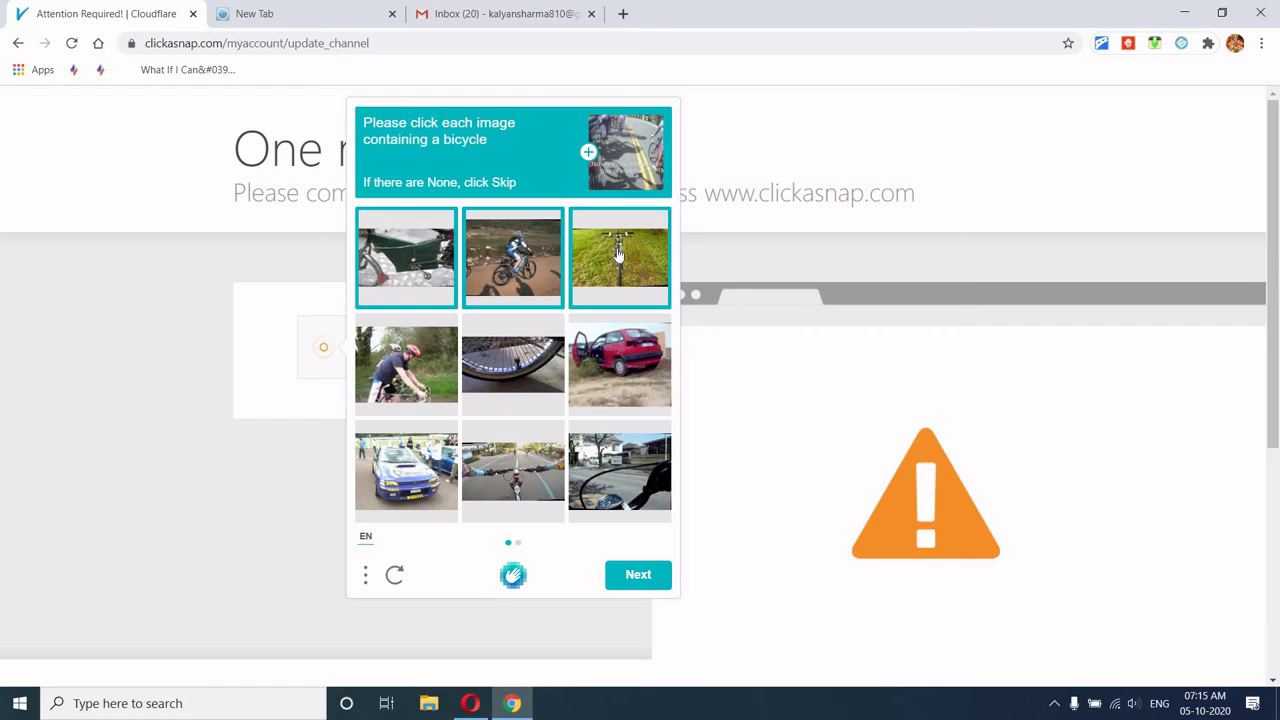
left_click(420, 376)
left_click(480, 373)
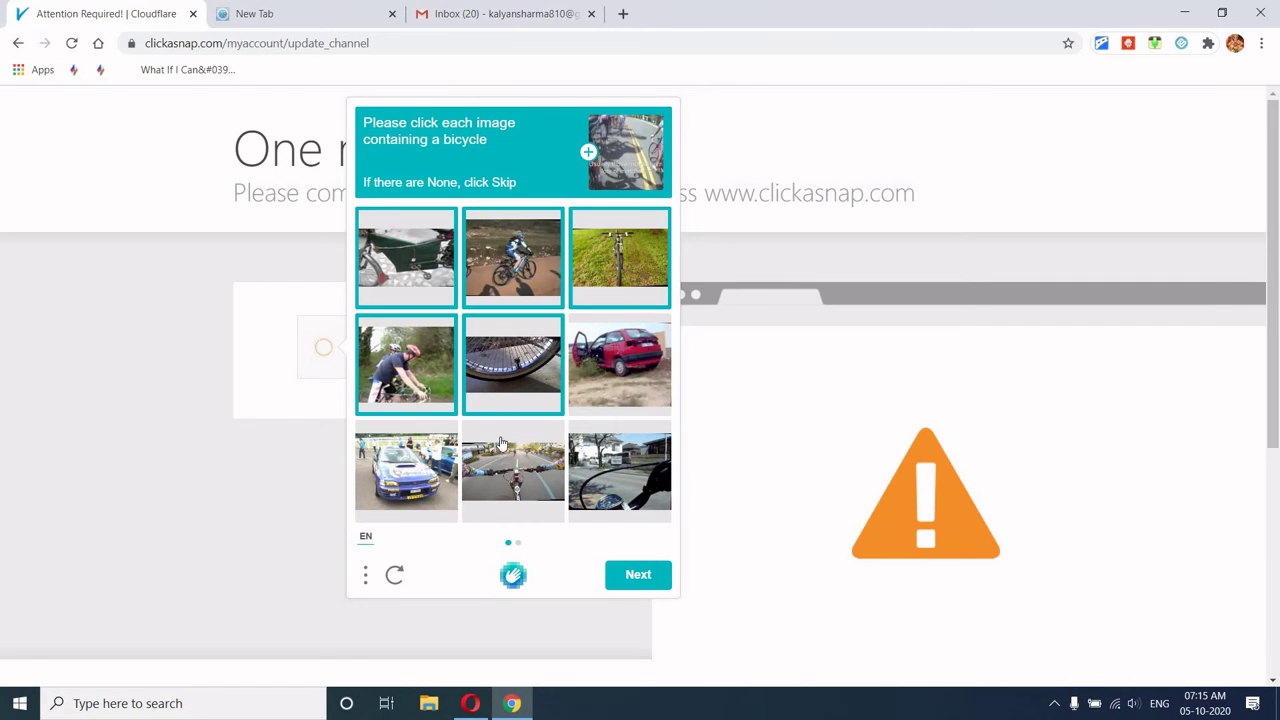
left_click(503, 463)
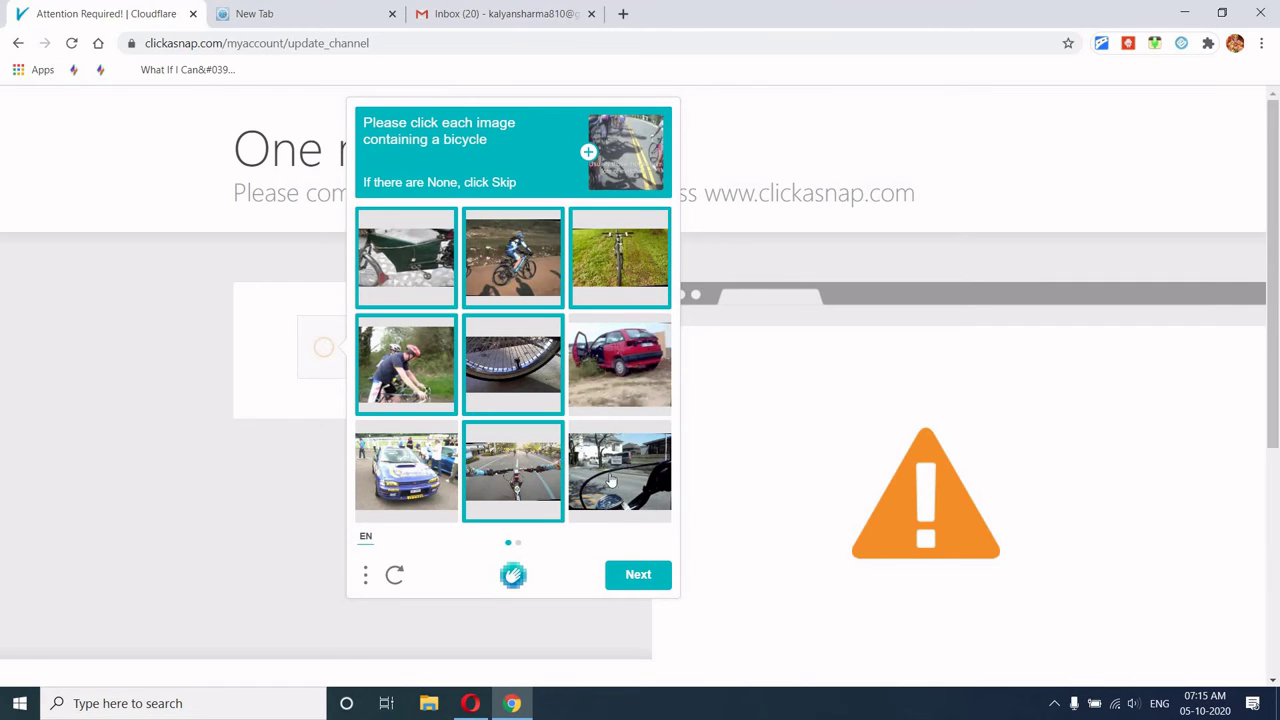
left_click(621, 485)
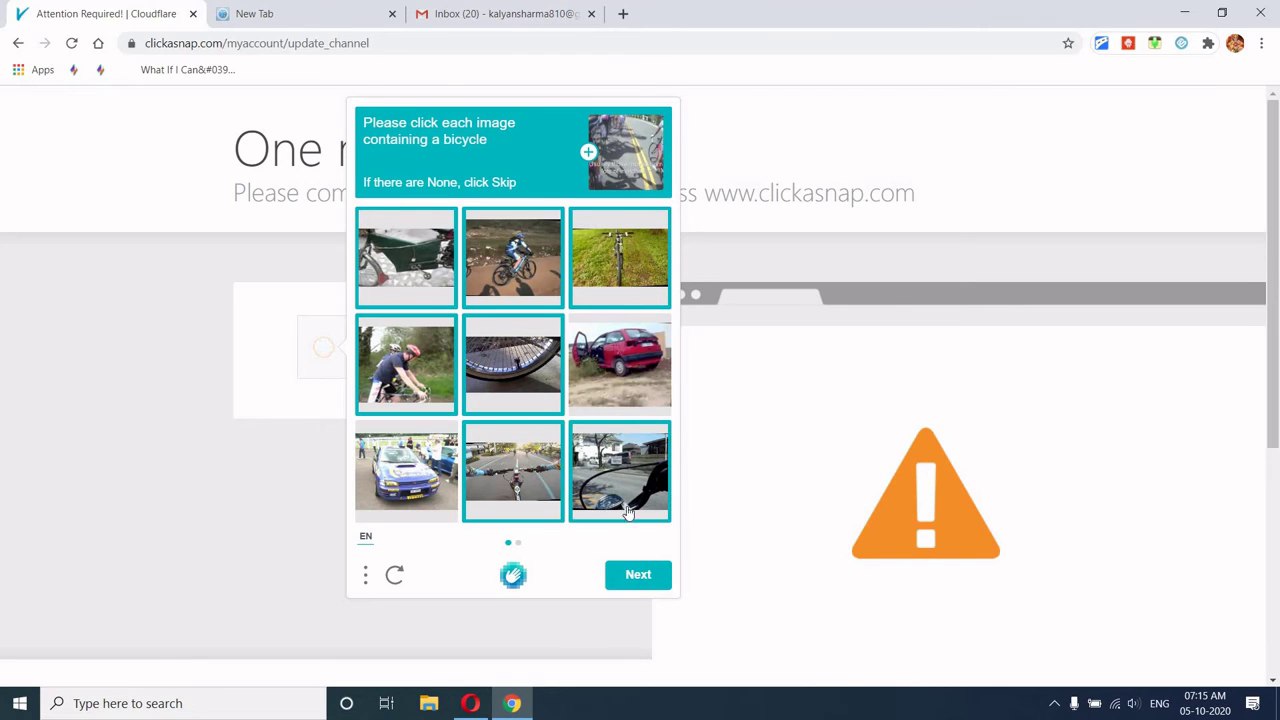
left_click(633, 577)
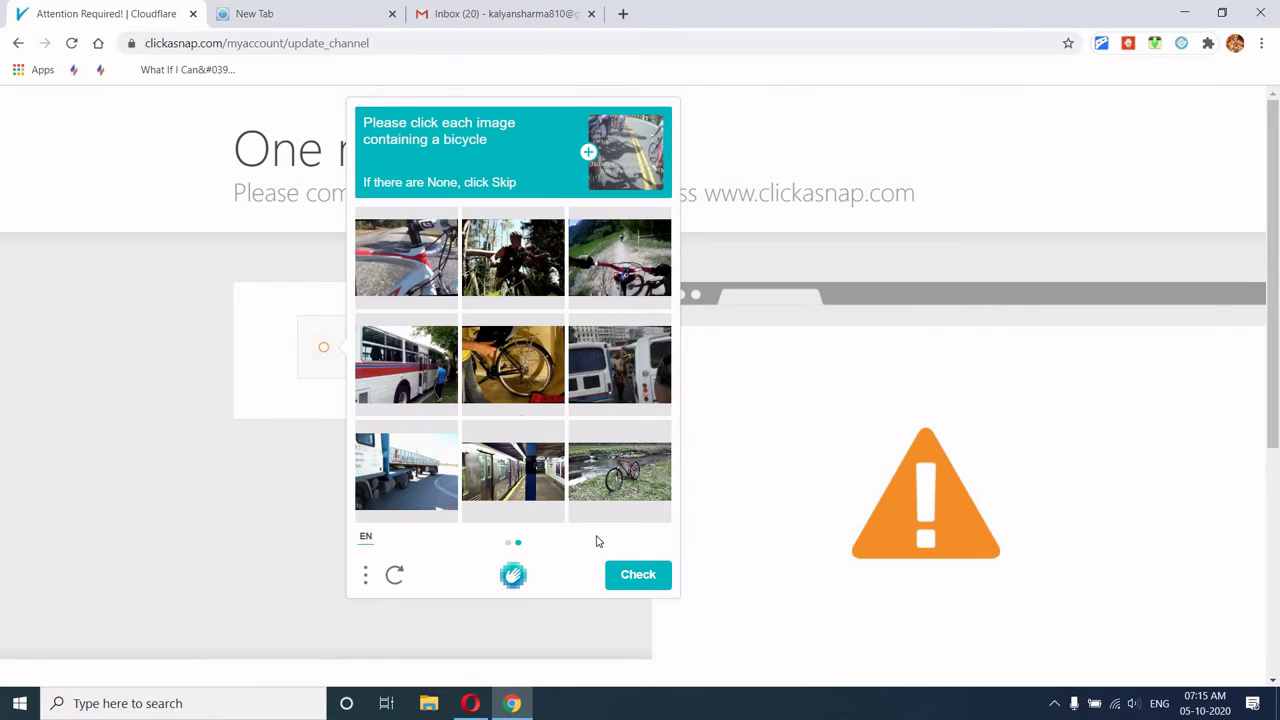
Step: Select the five bicycle images in the second set and submit the answers for checking
left_click(489, 340)
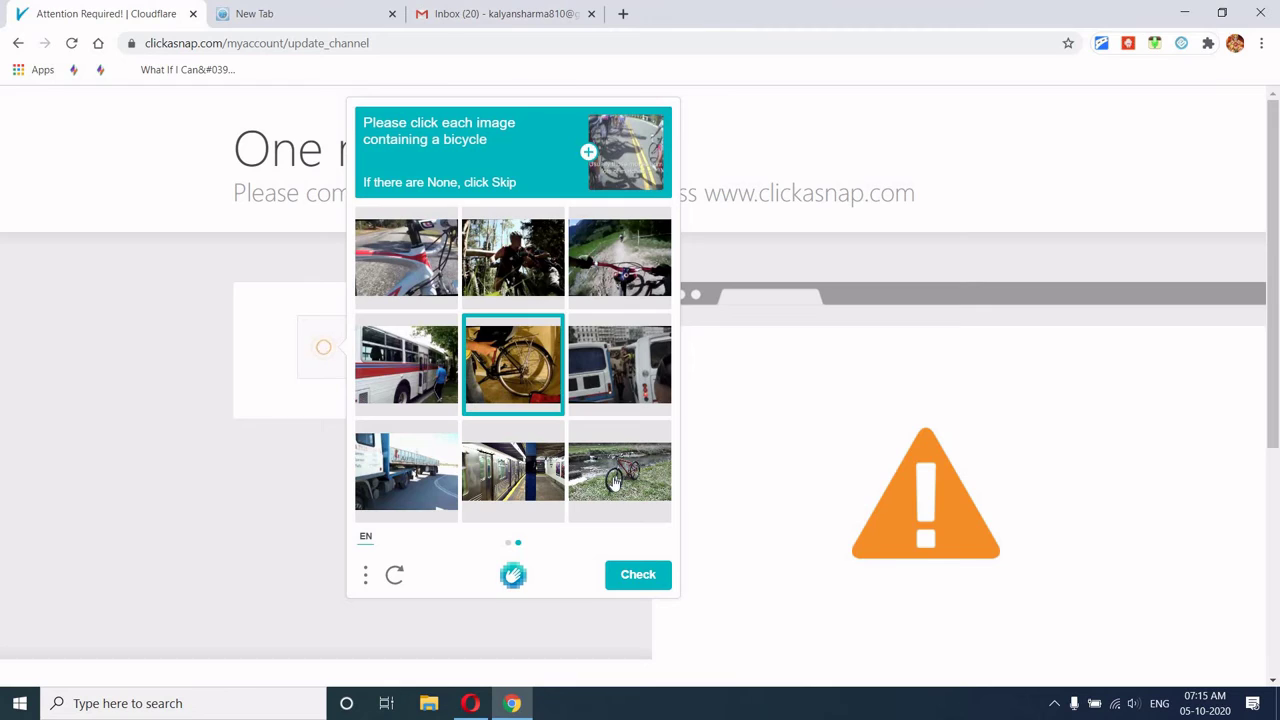
left_click(615, 486)
left_click(527, 268)
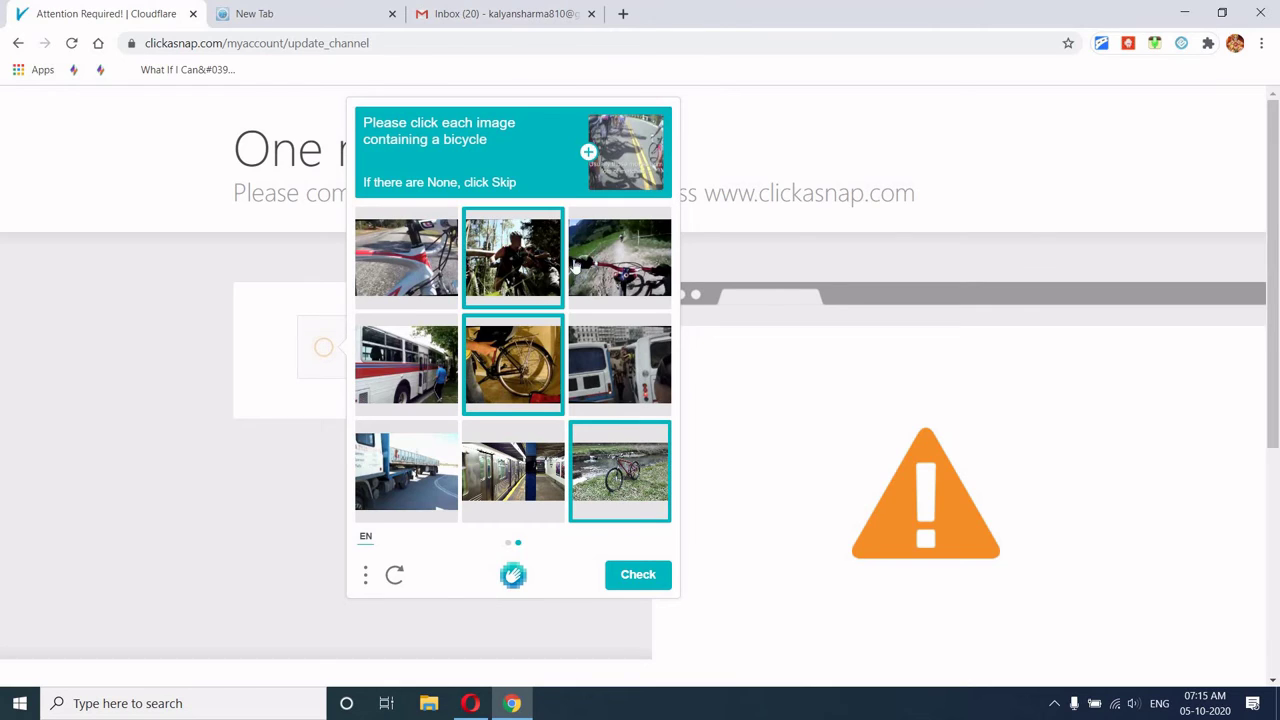
left_click(607, 265)
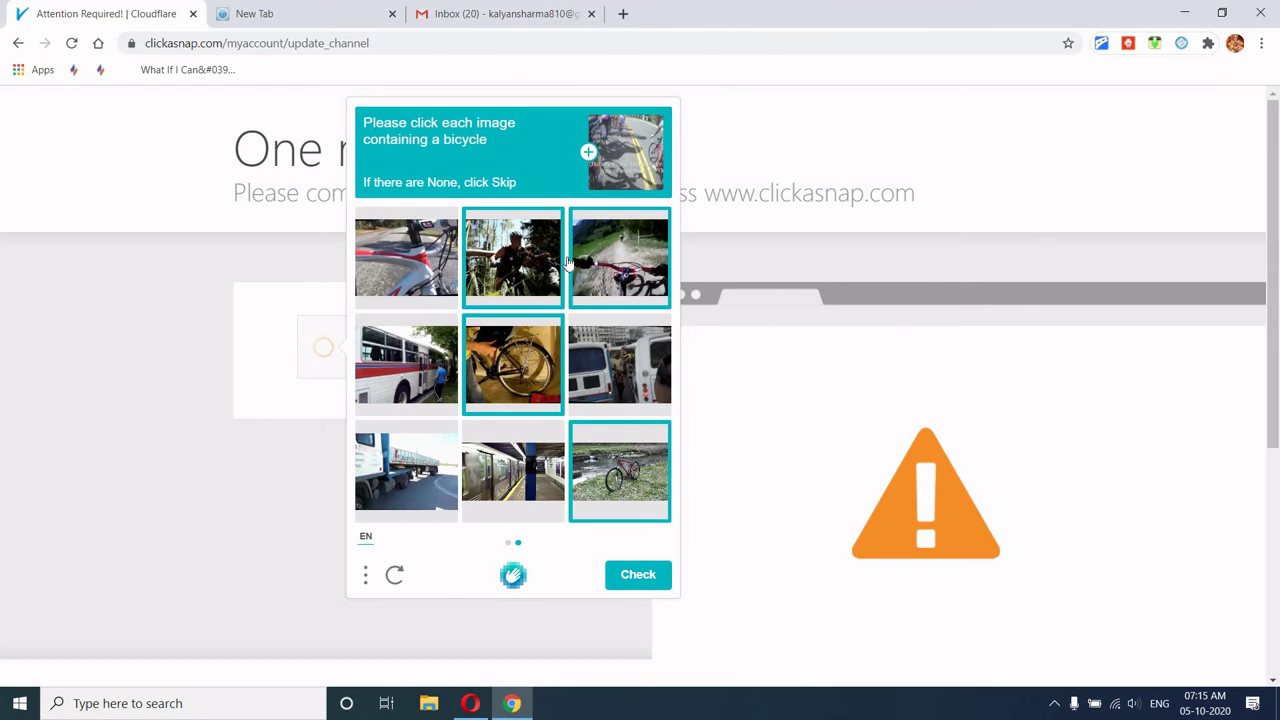
left_click(415, 252)
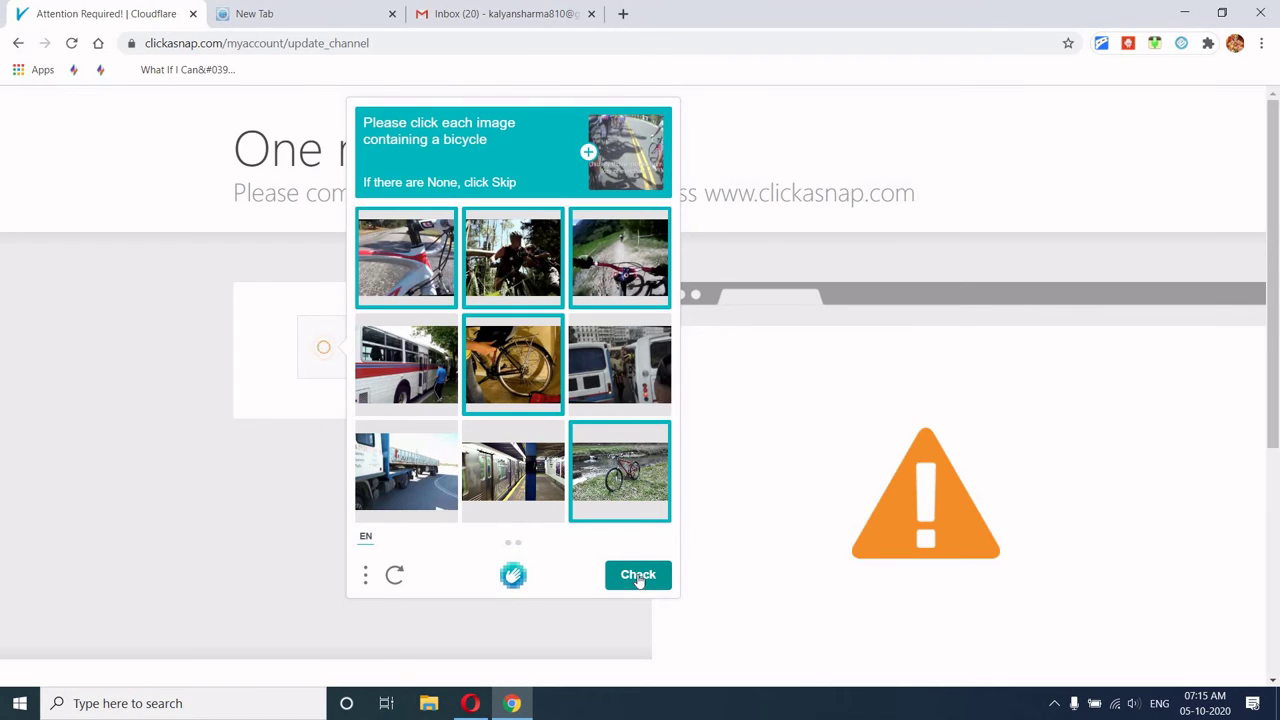
left_click(638, 577)
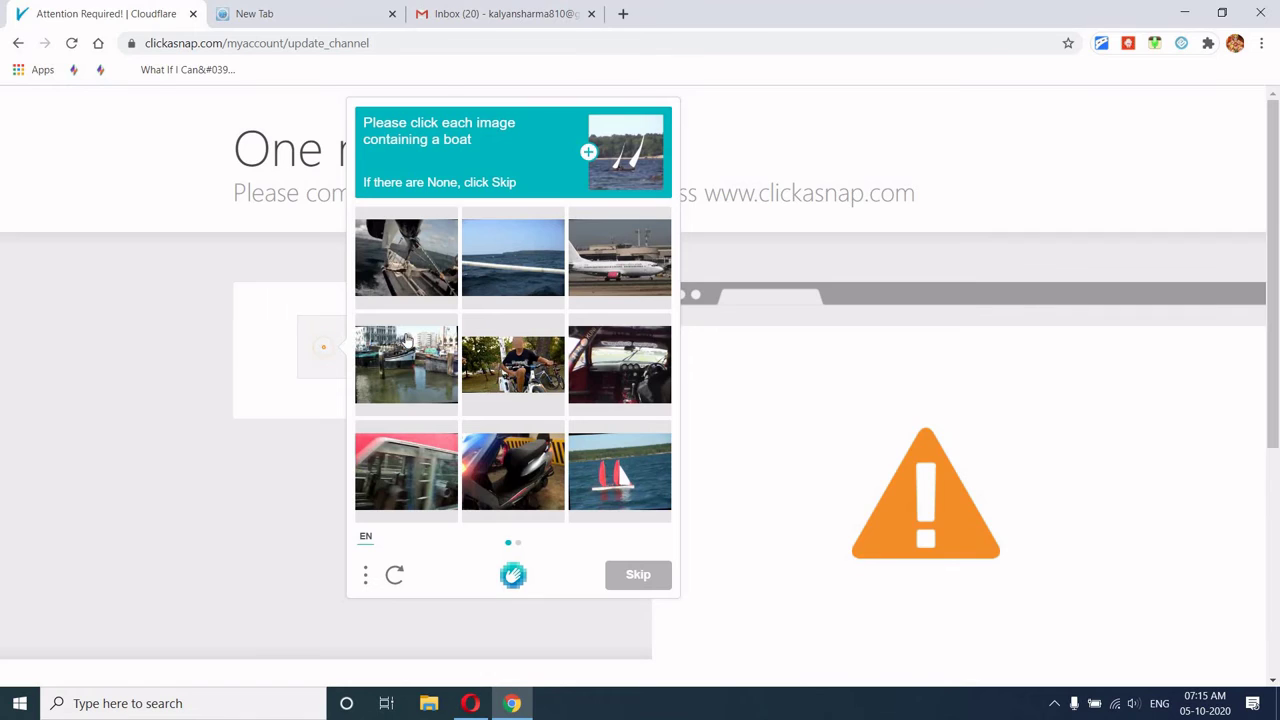
Step: Answer the first boat image set, including the sailboat and harbour pictures, and continue to the second set
left_click(620, 360)
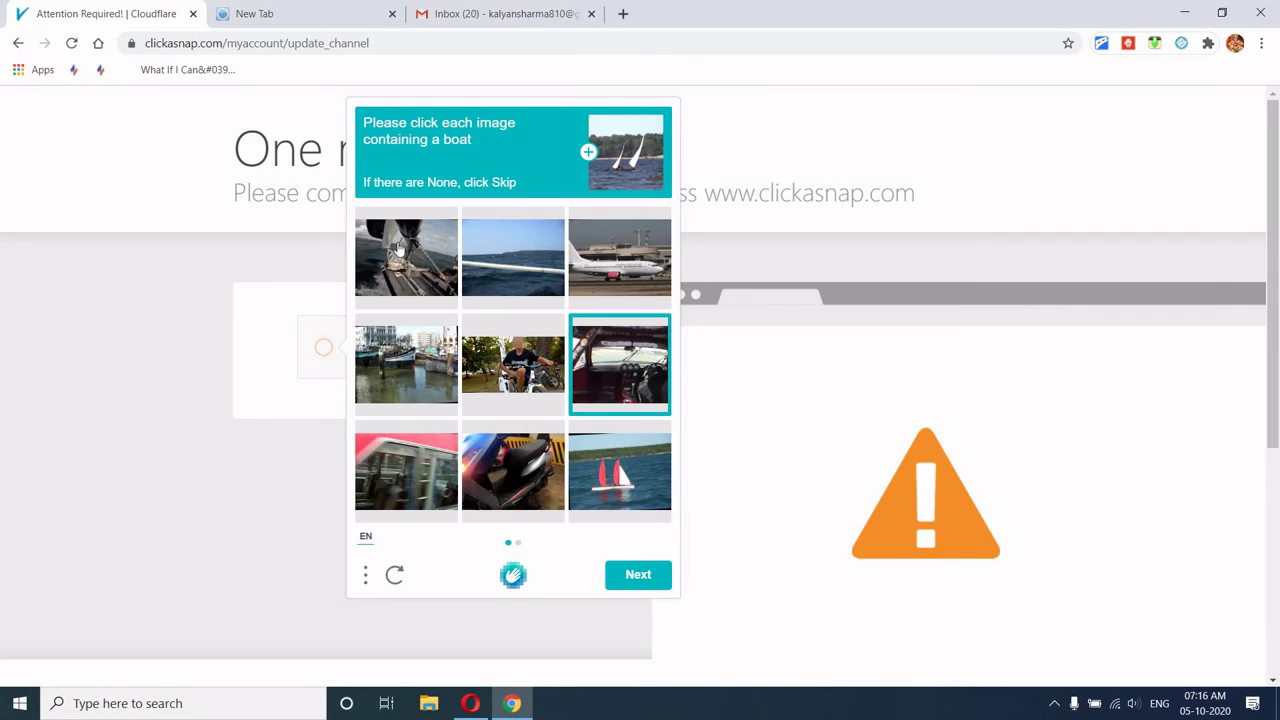
left_click(398, 248)
left_click(503, 256)
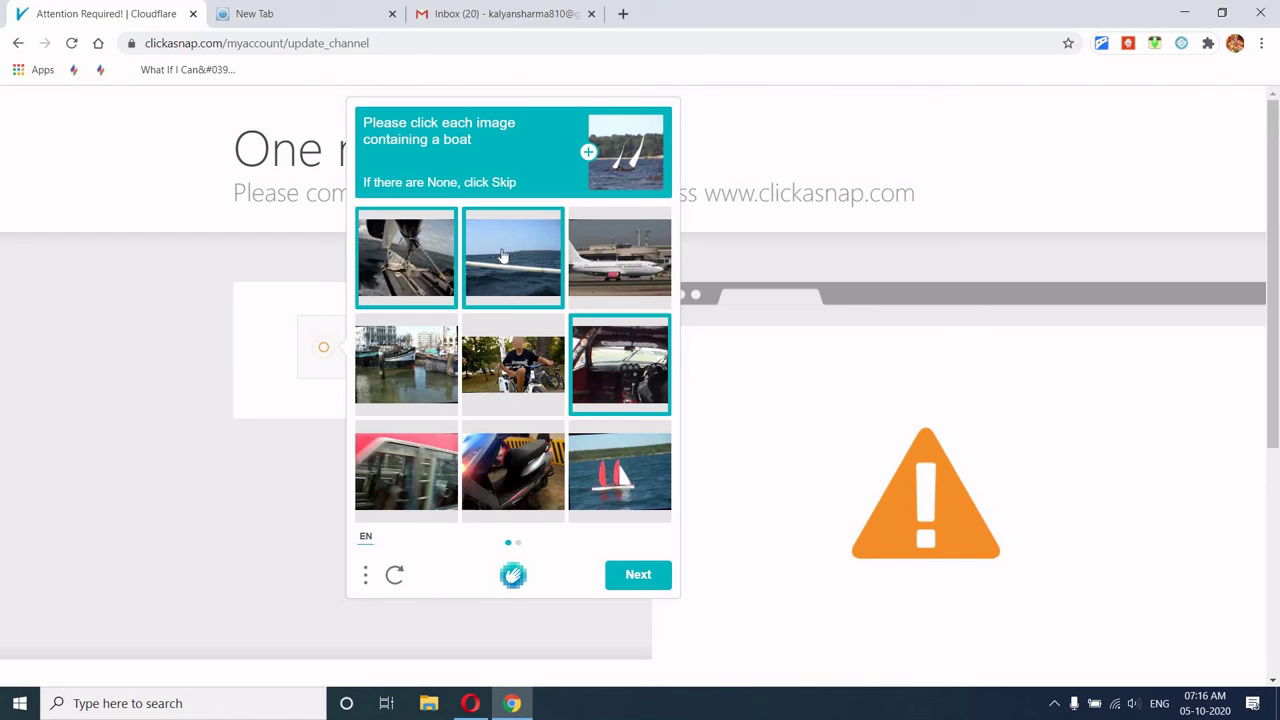
left_click(405, 382)
left_click(504, 490)
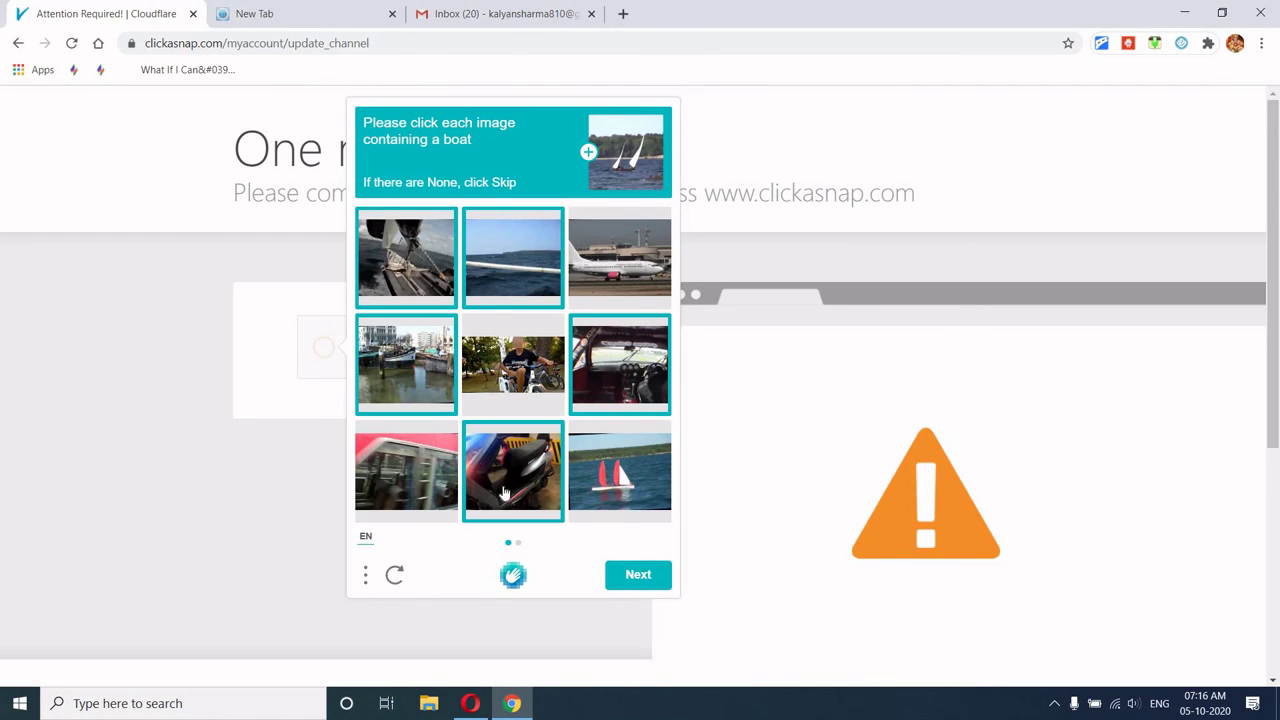
left_click(640, 482)
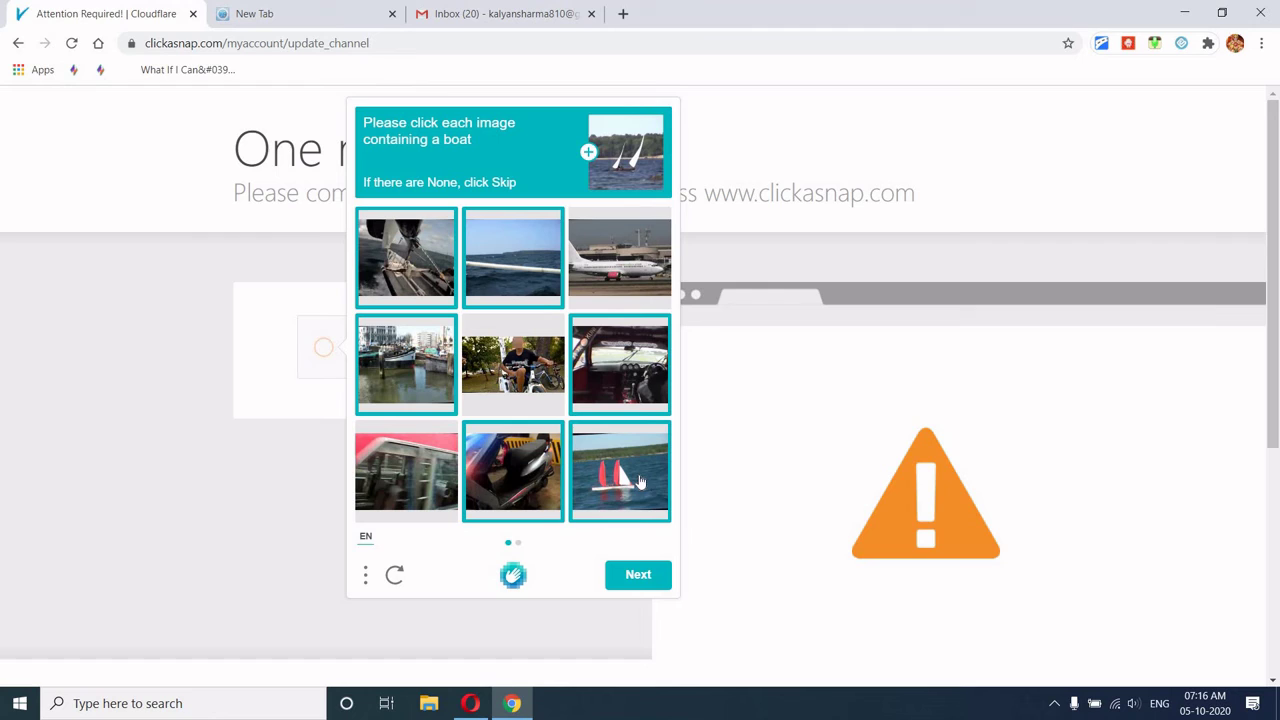
left_click(637, 577)
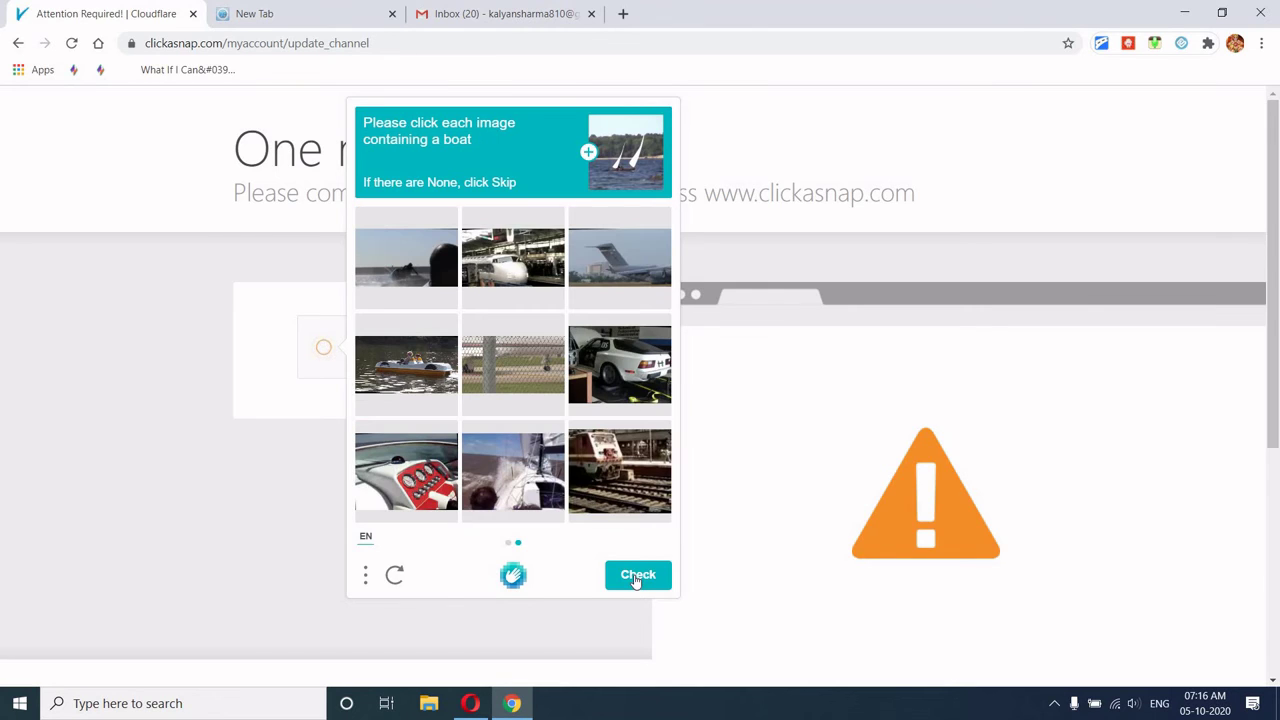
Step: Try to pass the second boat image set by selecting the sea spray, dashboard, pedal boat and speedboat pictures and submitting them for checking
left_click(526, 495)
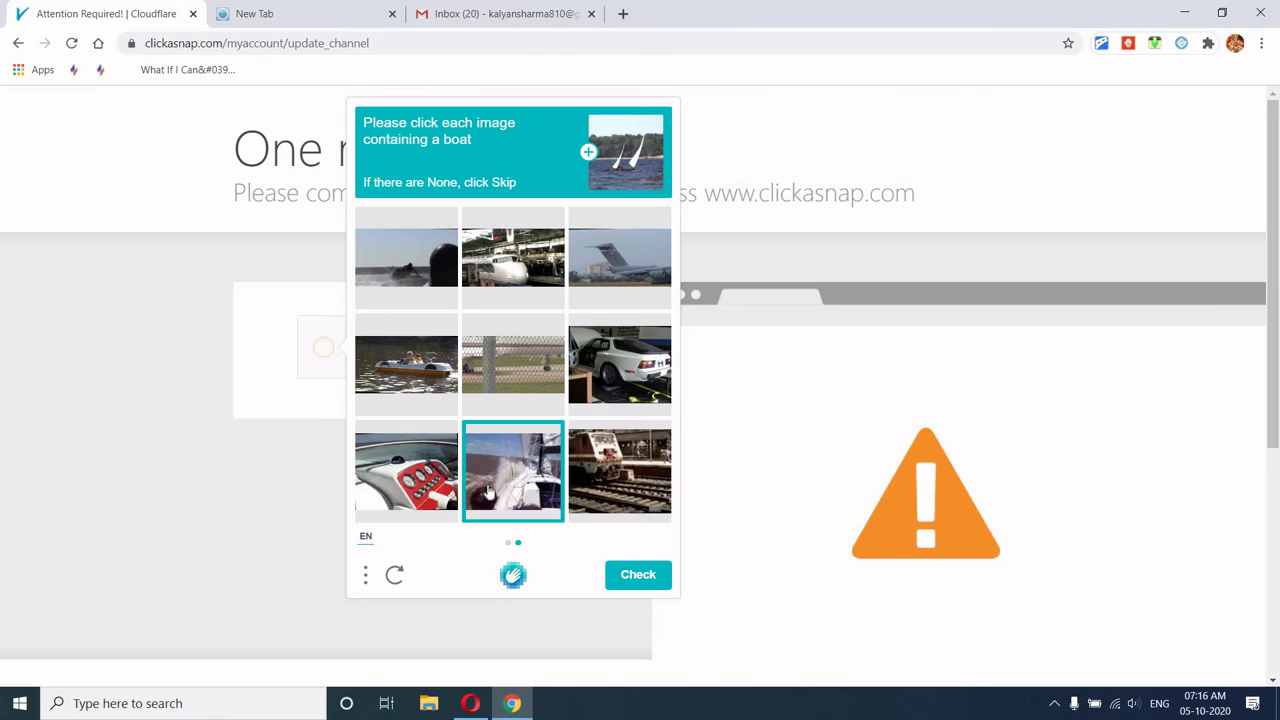
left_click(411, 480)
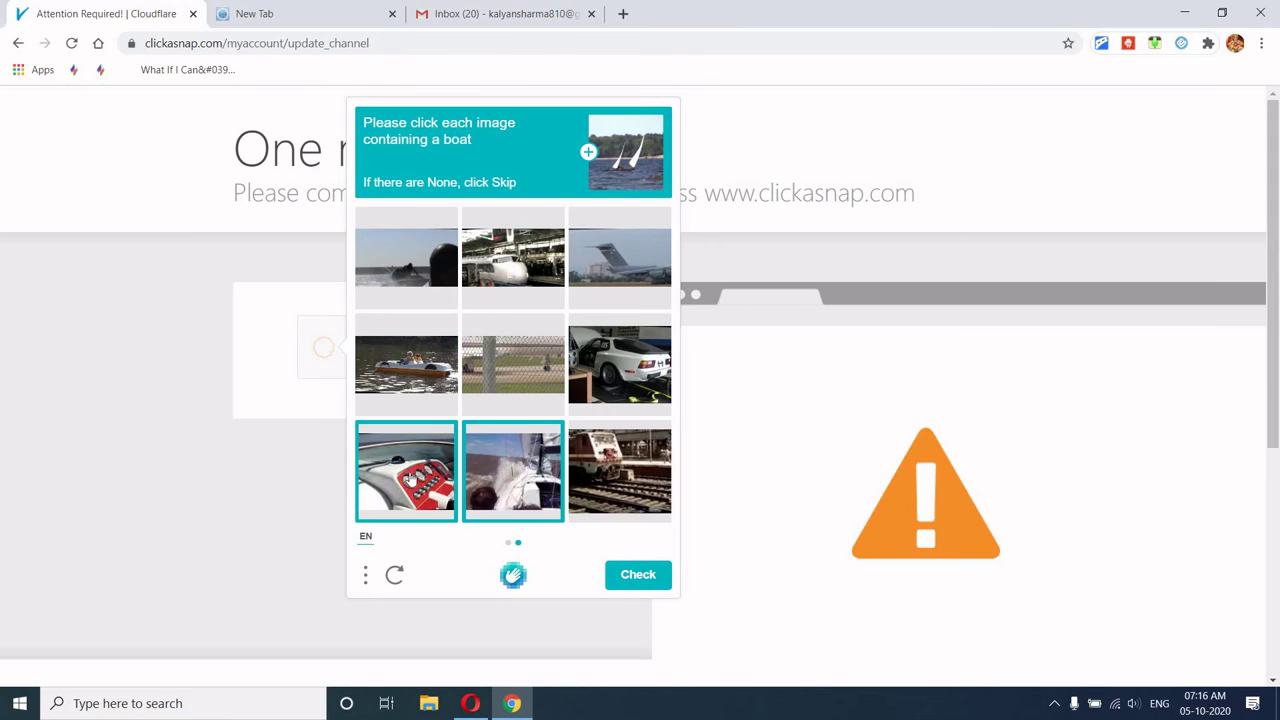
left_click(418, 380)
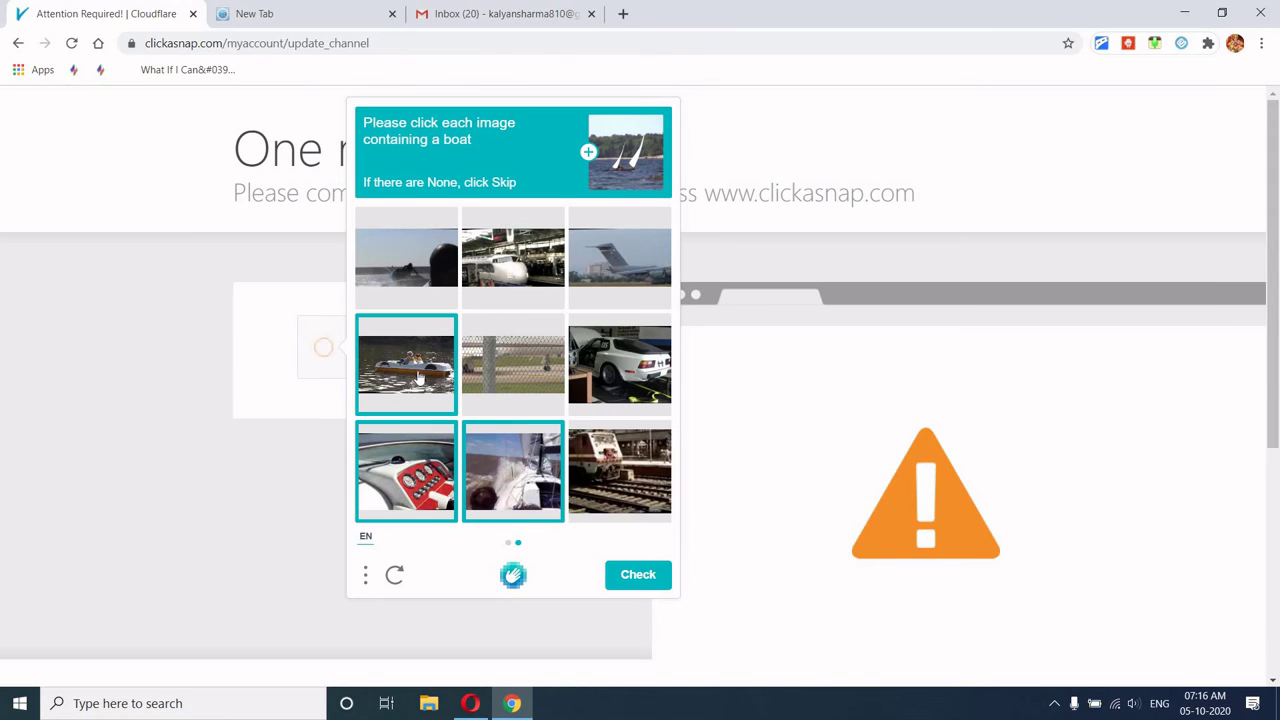
left_click(418, 259)
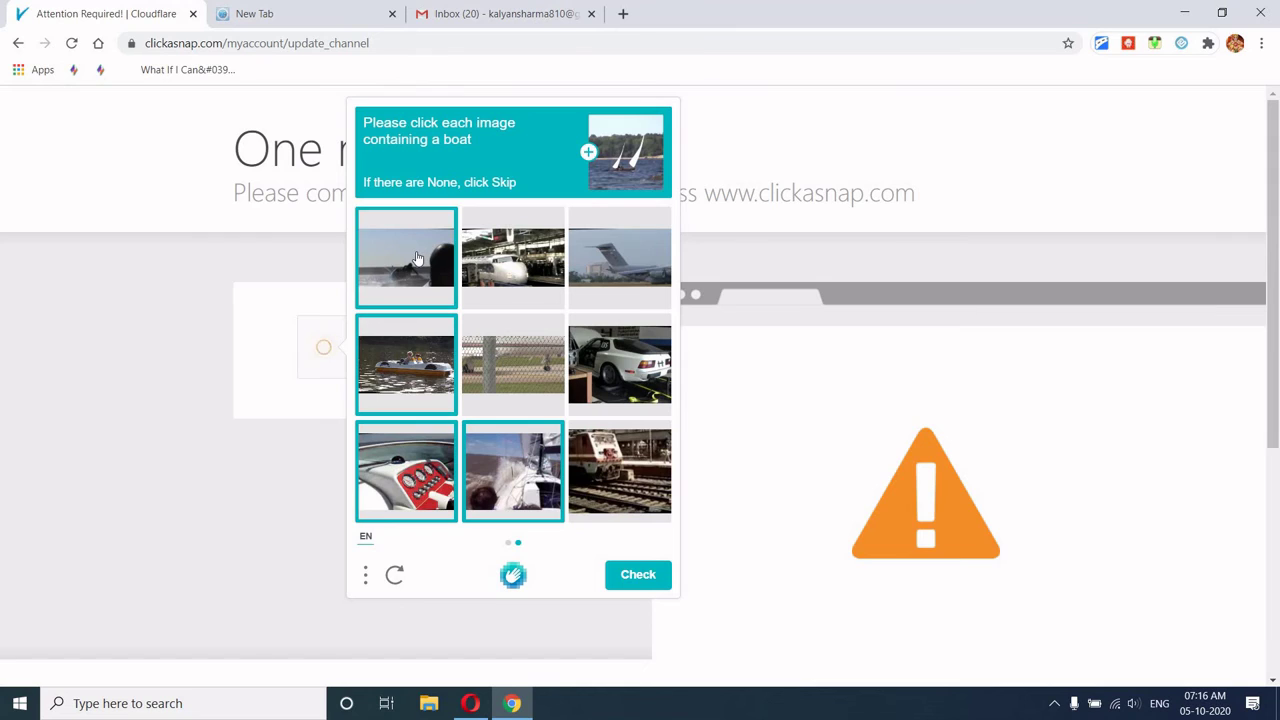
left_click(638, 575)
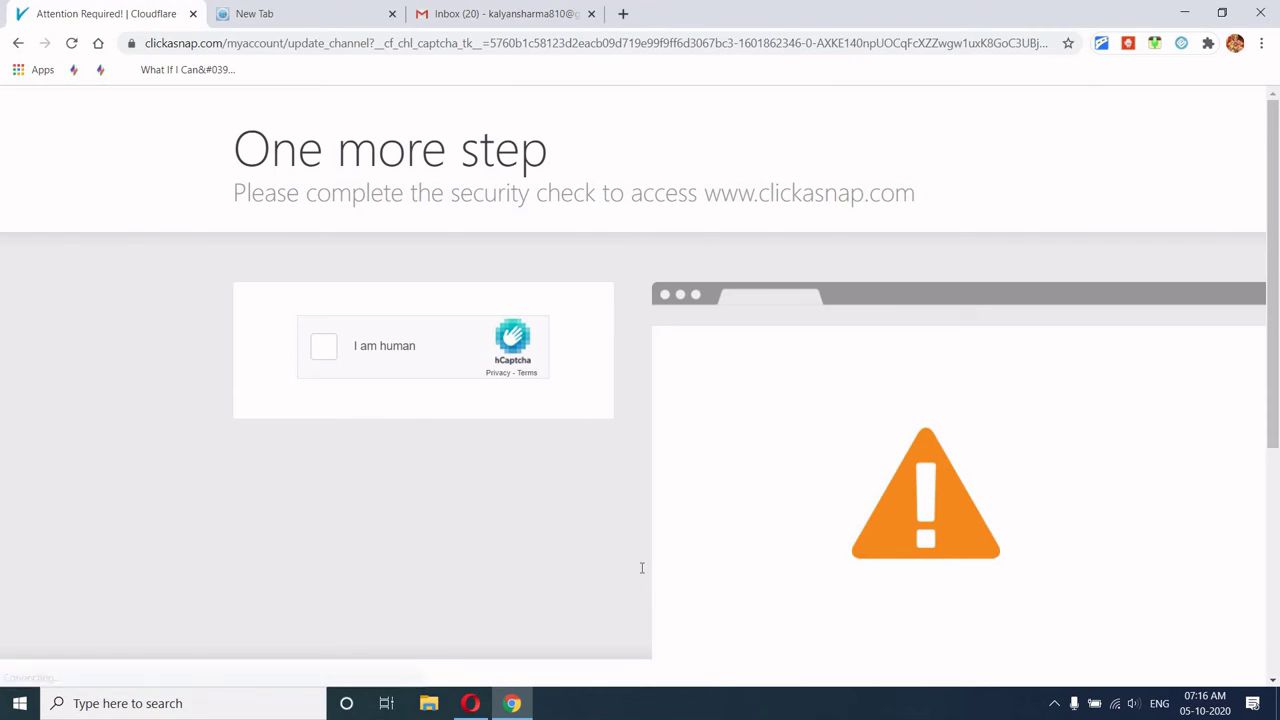
Step: Restart the human verification, select the warship, rowers and sea-view pictures as boats, and continue to the second set
left_click(337, 357)
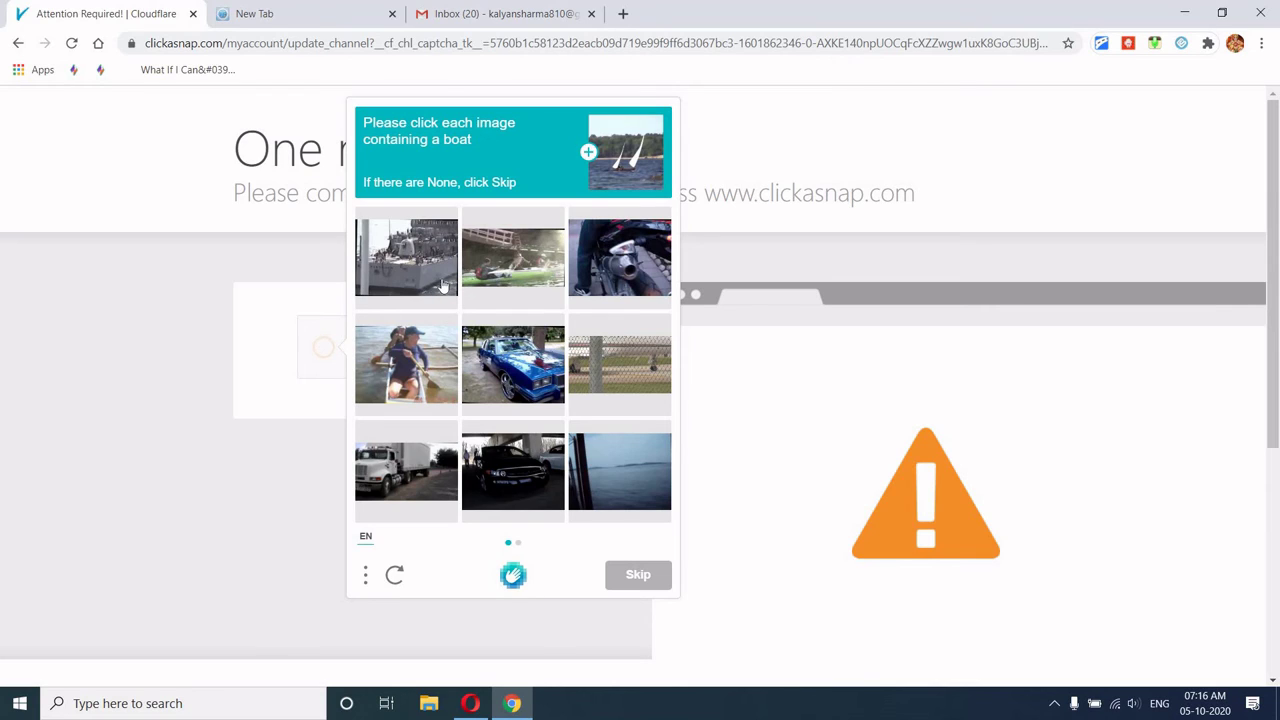
left_click(404, 273)
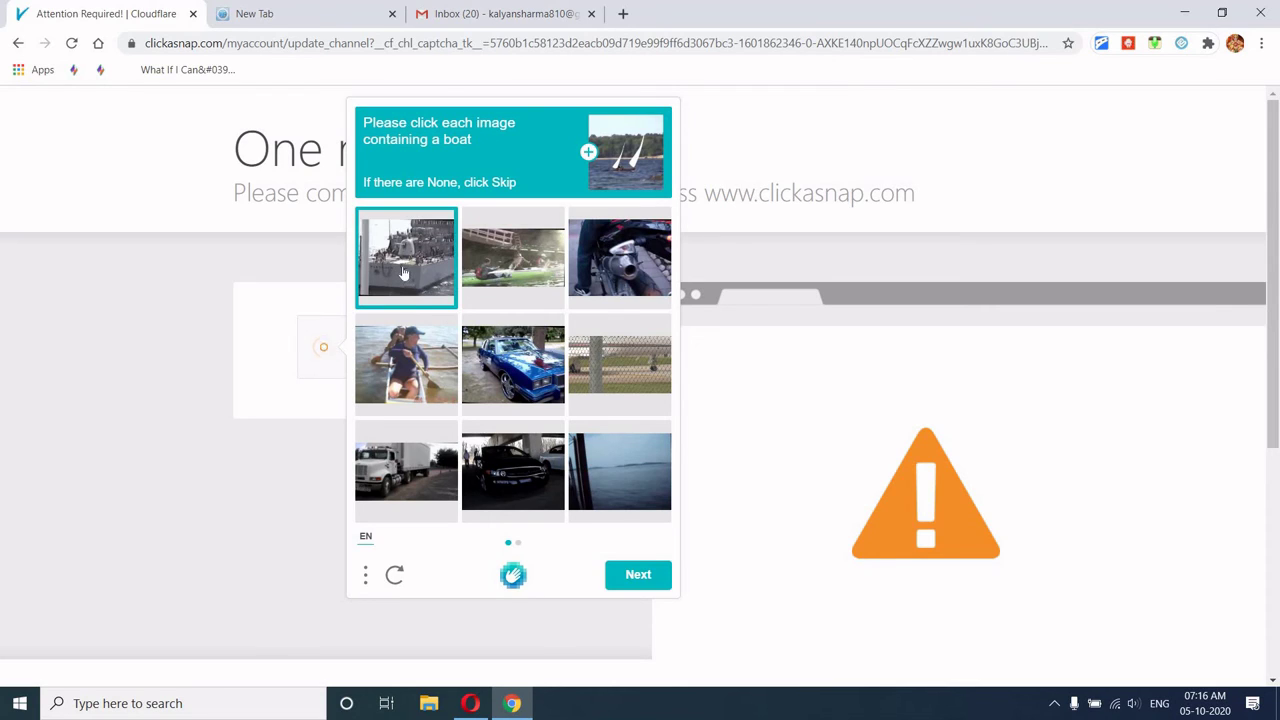
left_click(413, 343)
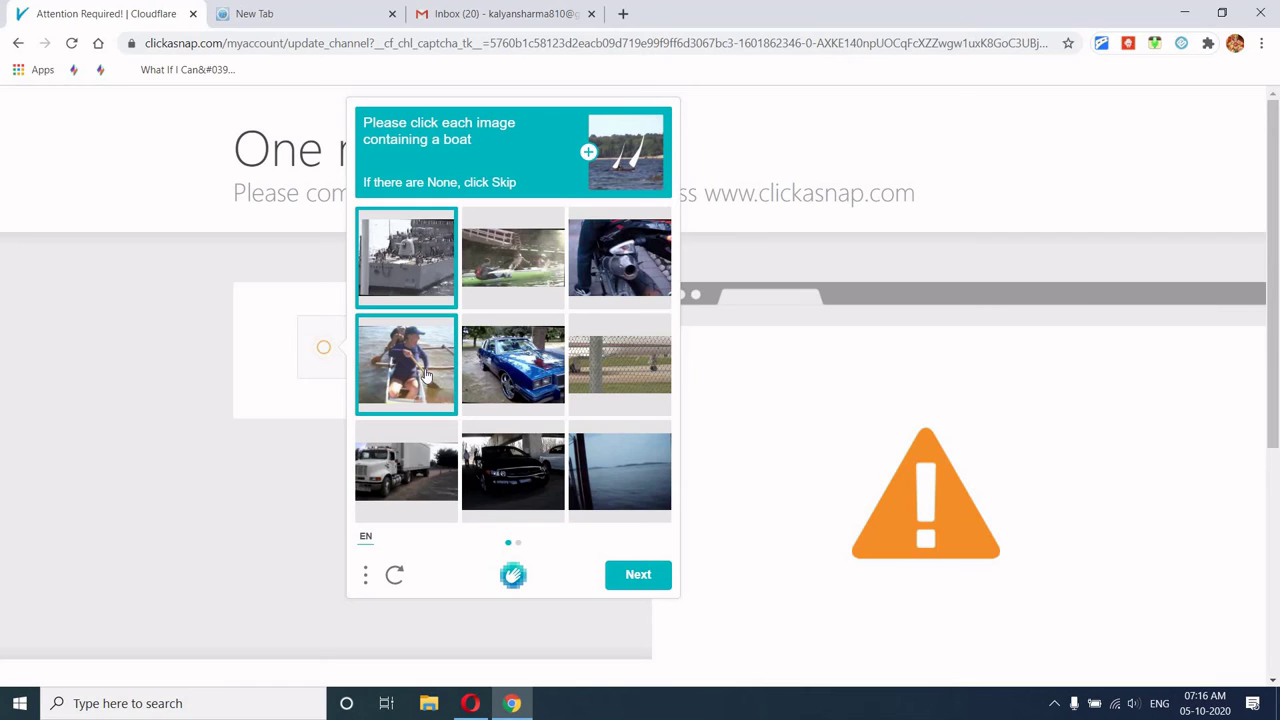
left_click(624, 469)
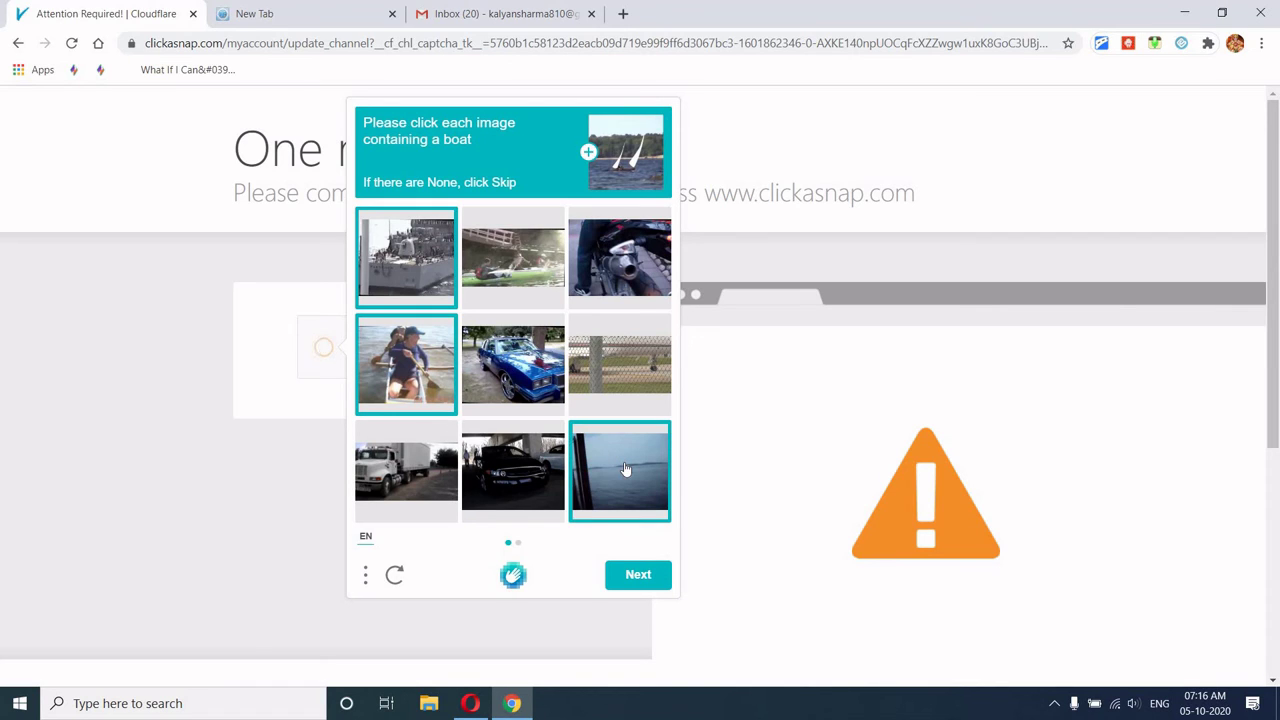
left_click(634, 576)
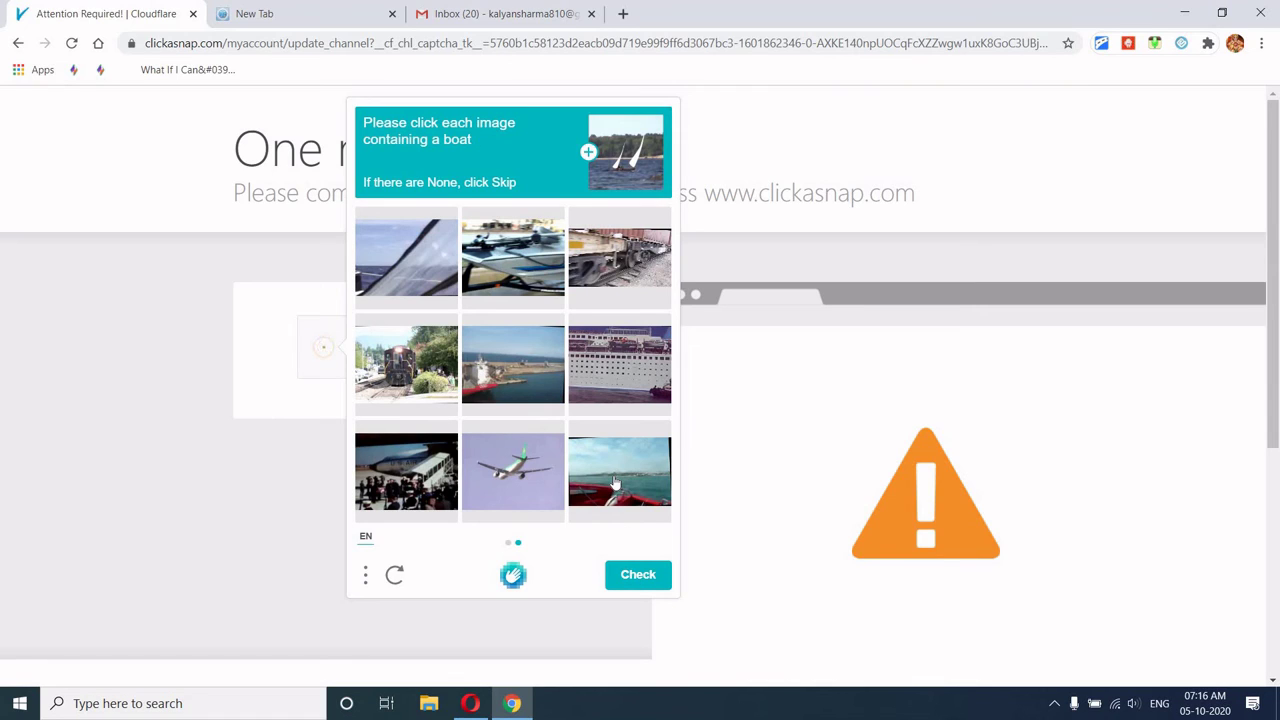
Step: Try to pass the second set by selecting the red boat, harbour ship, white boat and railway wagon pictures and submitting them
left_click(615, 483)
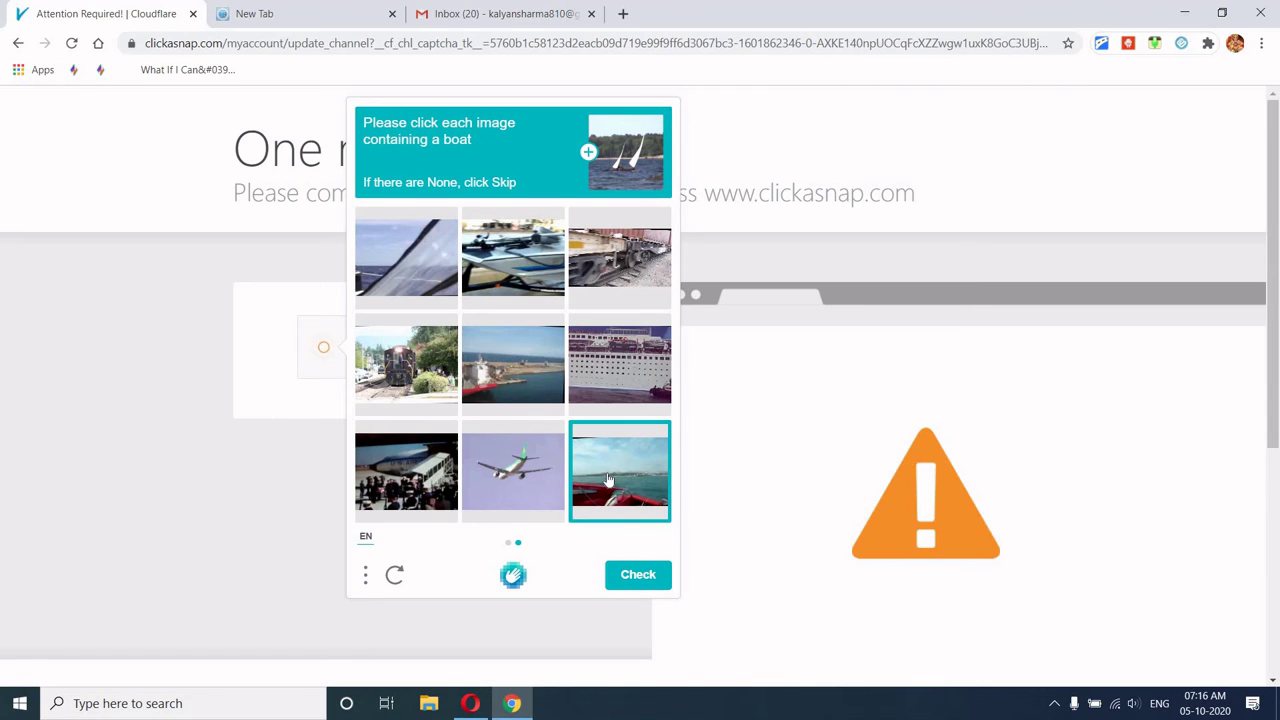
left_click(512, 379)
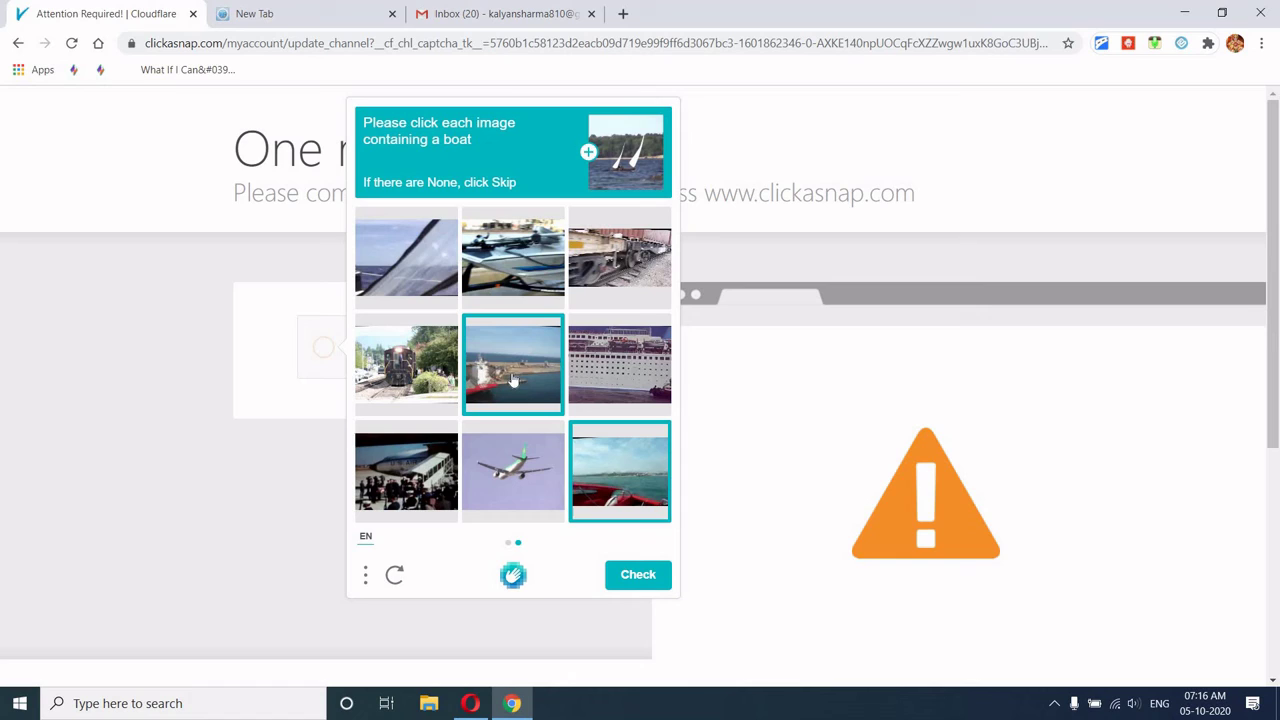
left_click(522, 240)
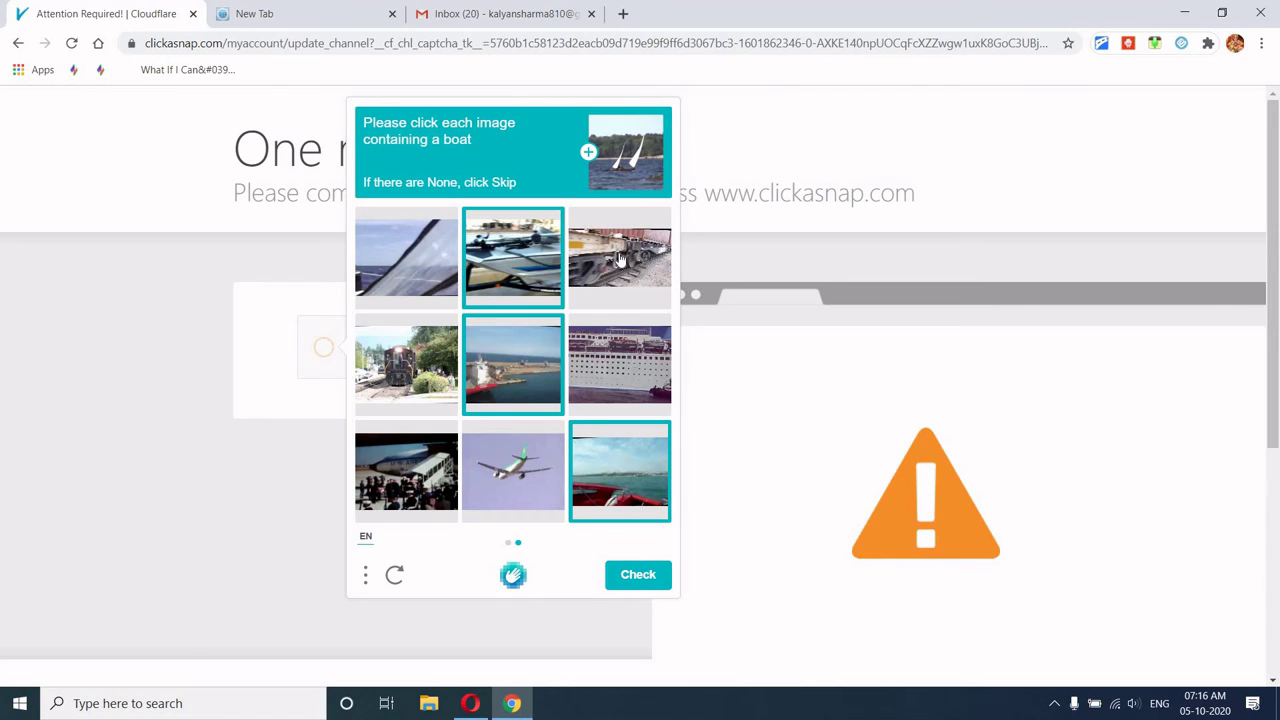
left_click(620, 260)
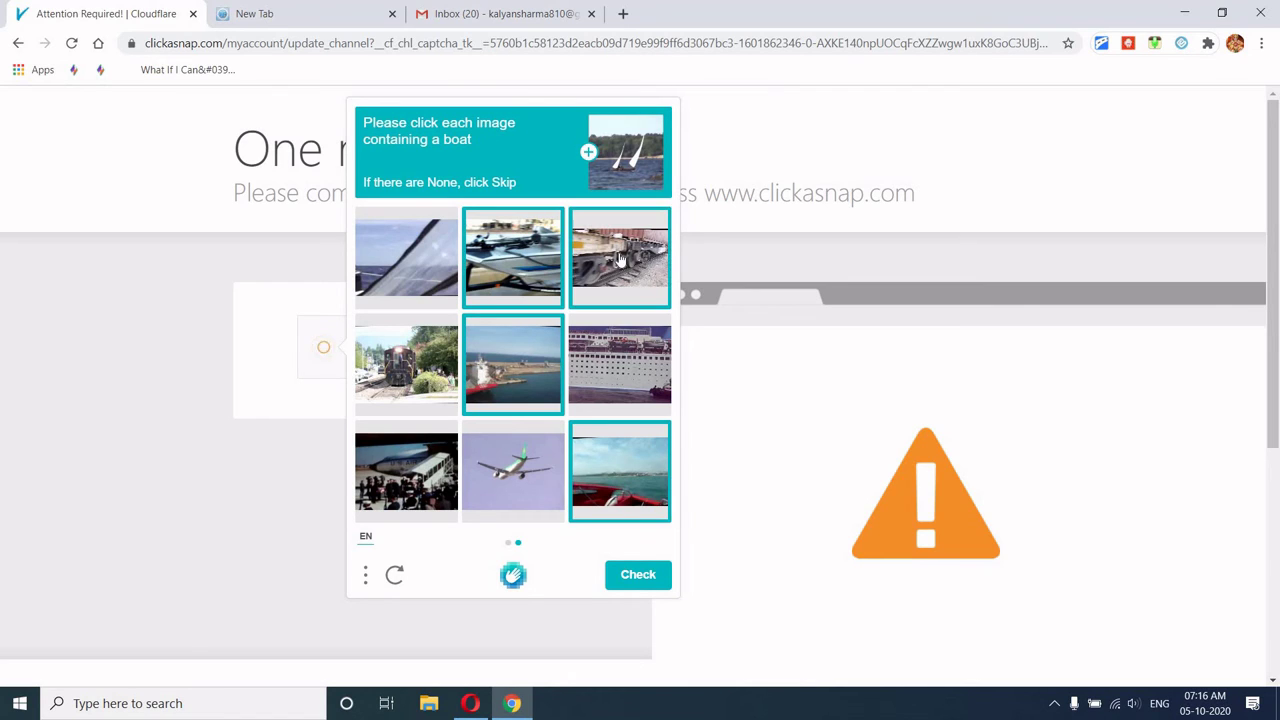
left_click(631, 578)
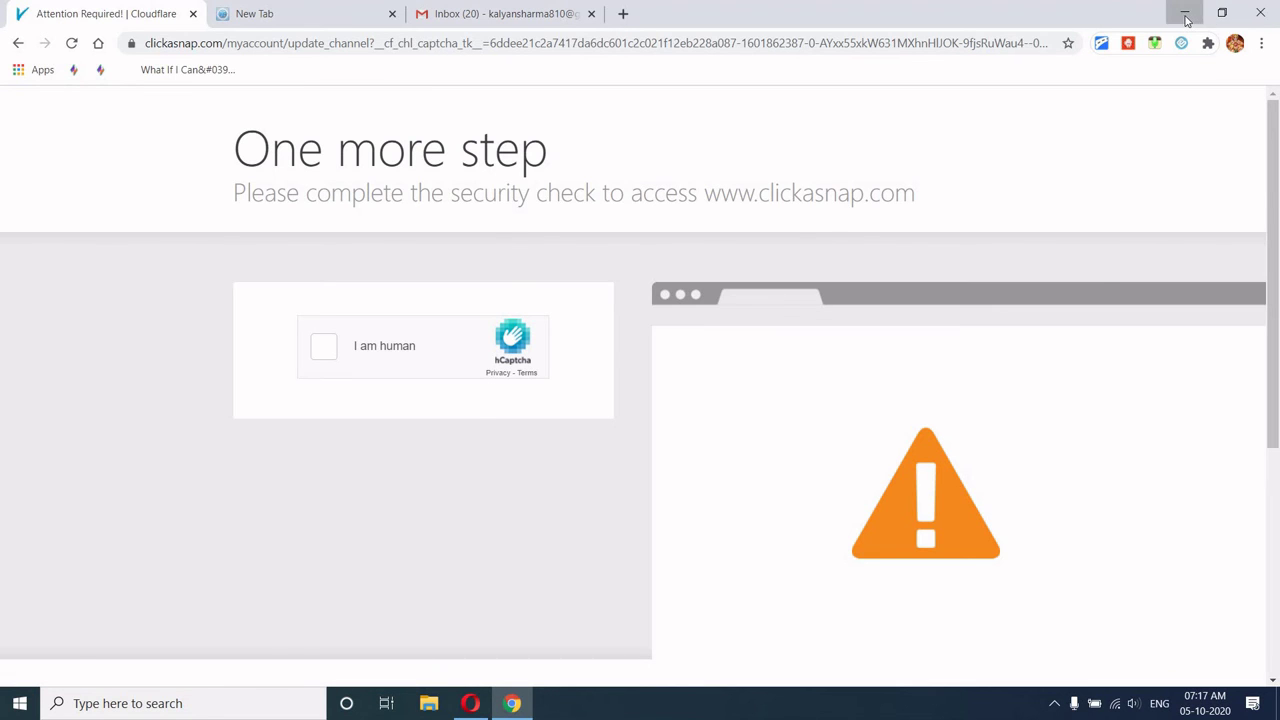
Step: Minimise Chrome, switch to Opera and open the registration form on the ClickASnap homepage
left_click(1187, 16)
left_click(470, 705)
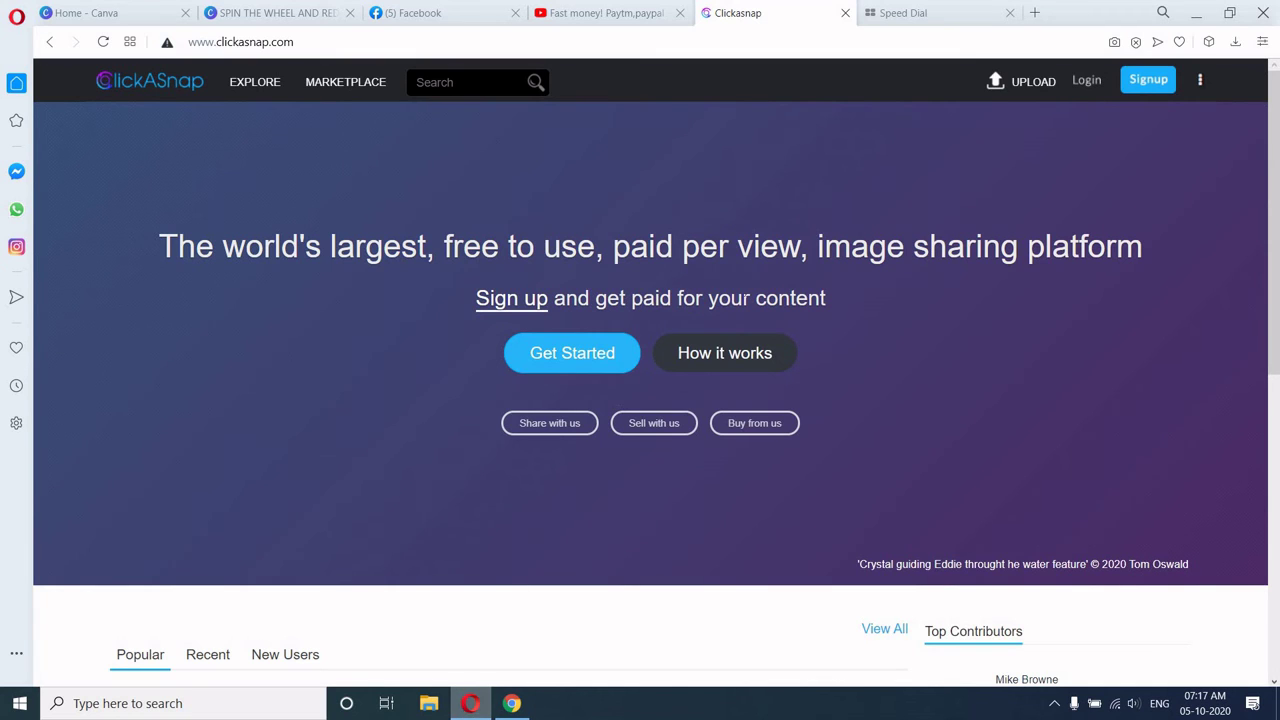
left_click(1150, 82)
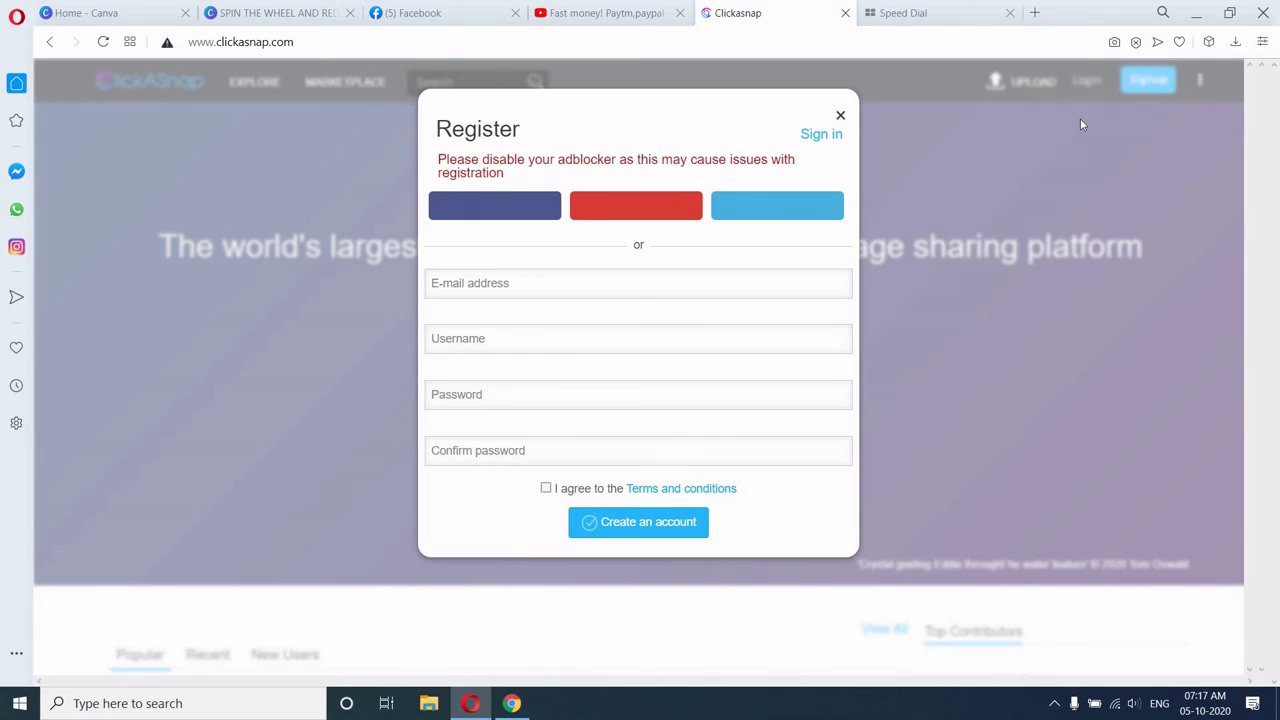
Step: Search the web for MARBLE CONTRACTOR from the Speed Dial page, allow Google's location request and postpone Opera's geolocation prompt
left_click(689, 8)
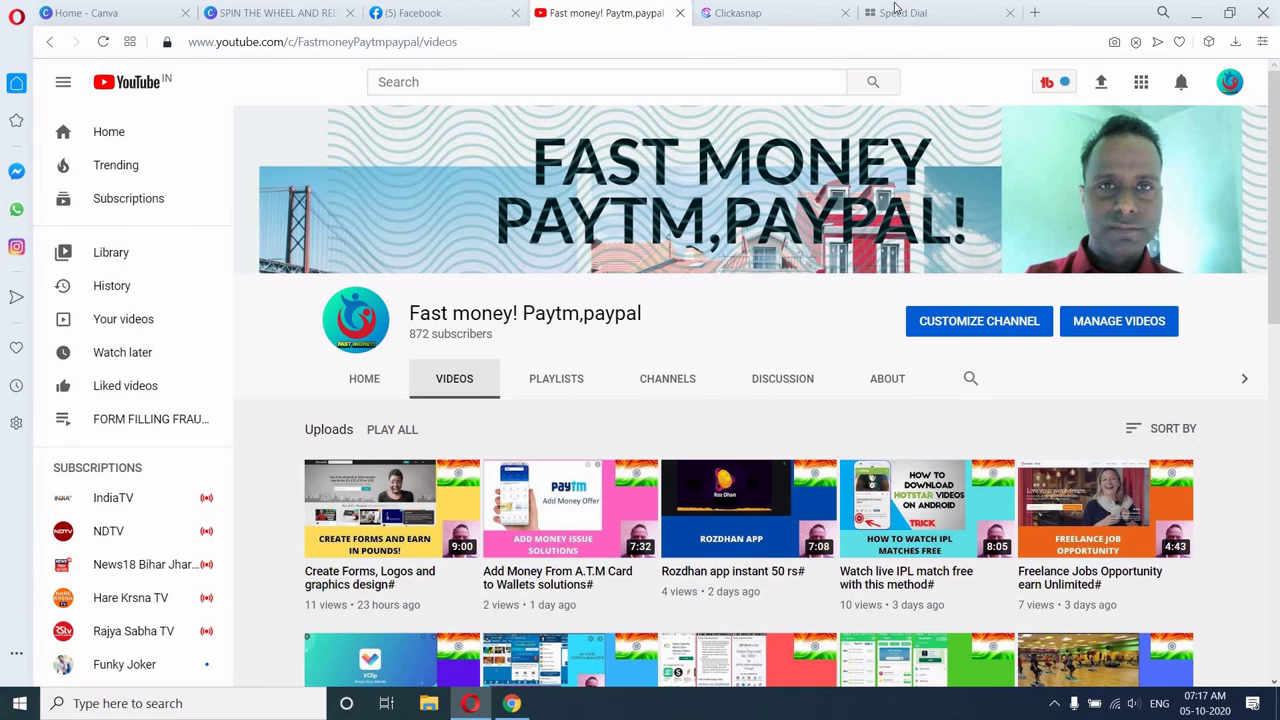
left_click(895, 8)
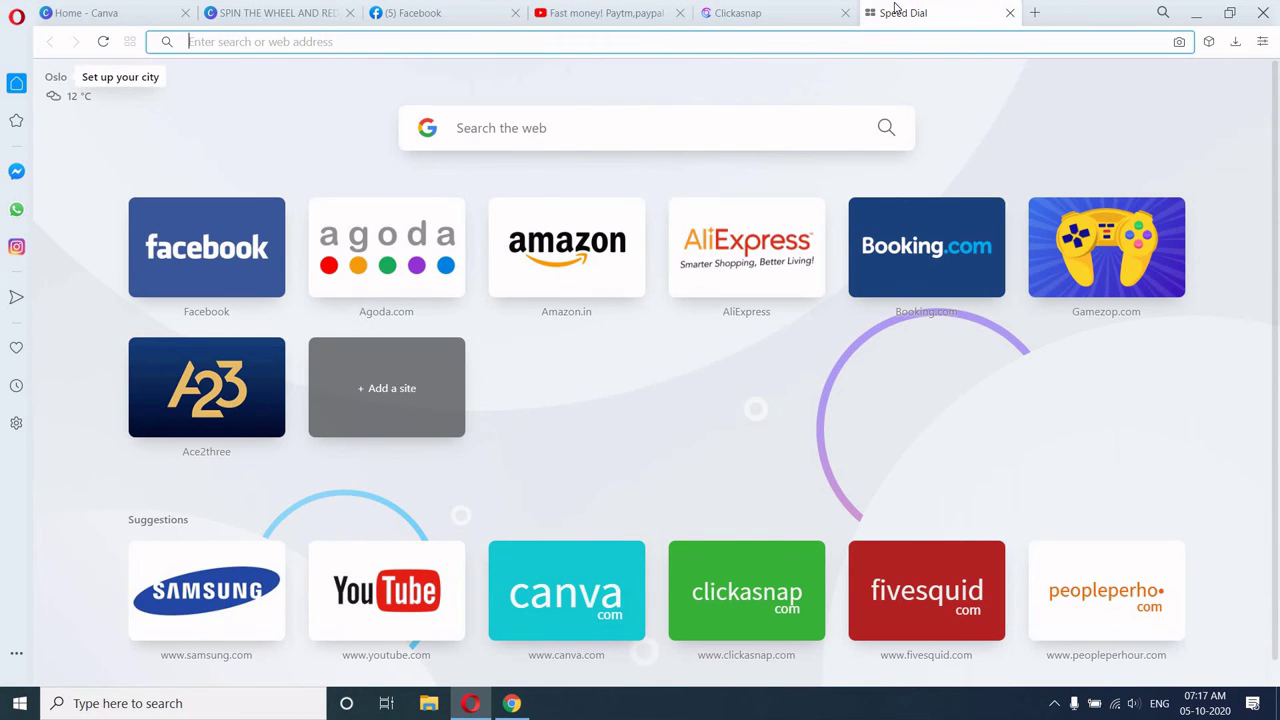
type("MA")
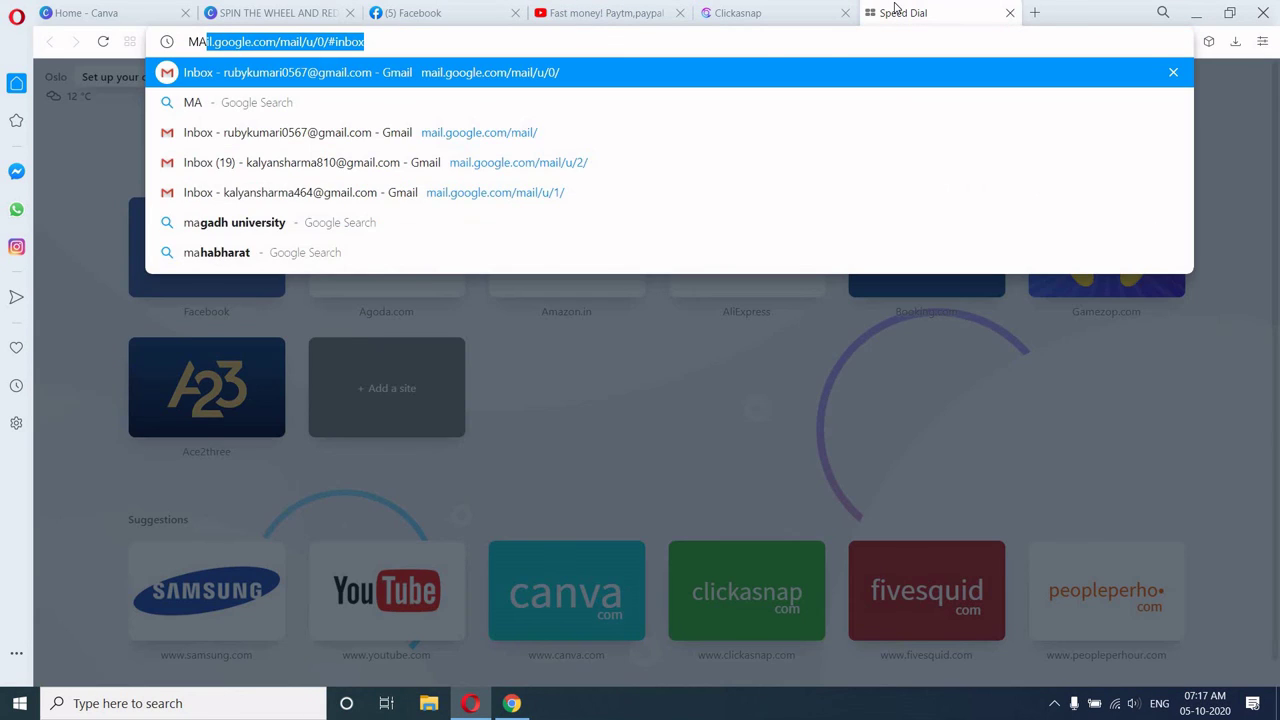
type("RBLE")
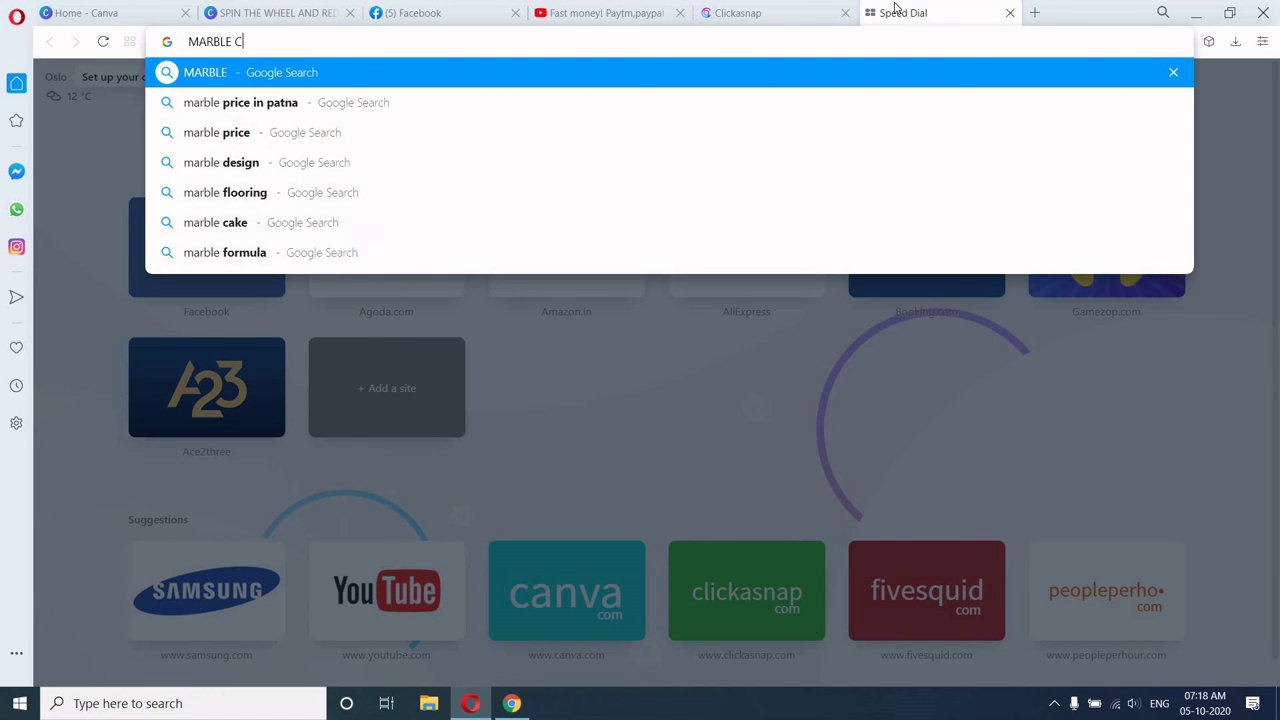
type(" CONTR")
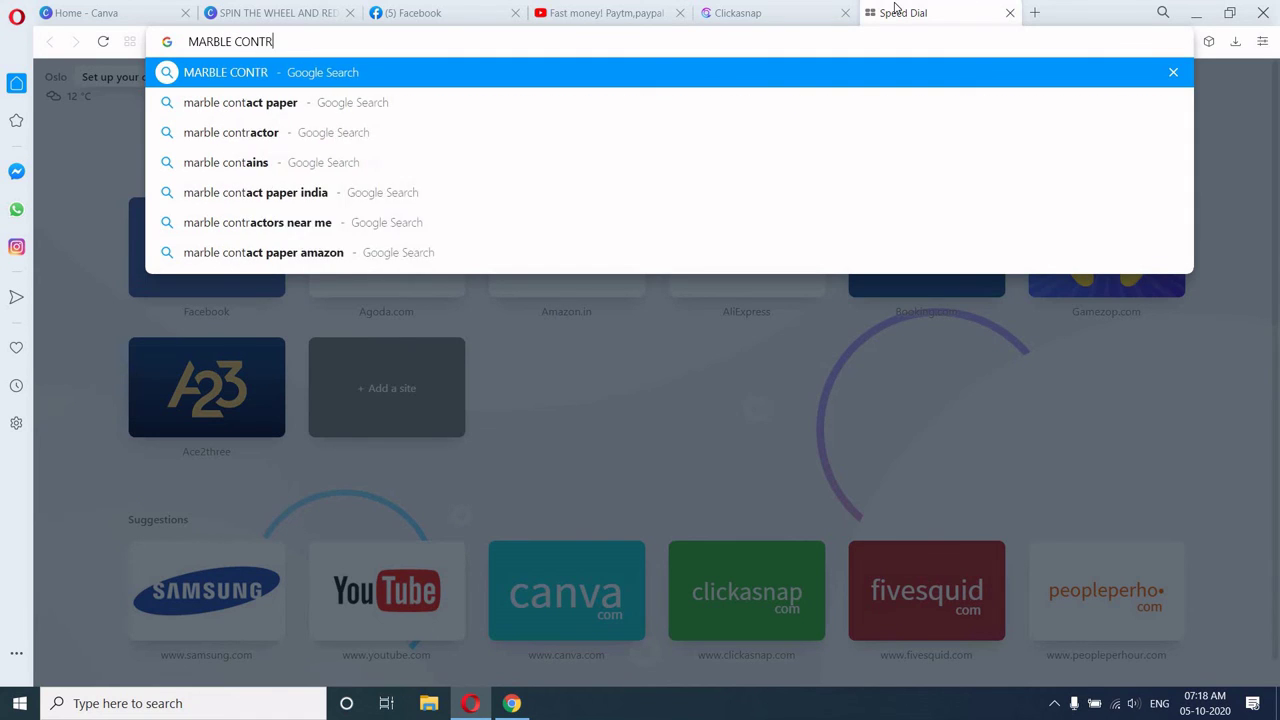
type("ACTOR")
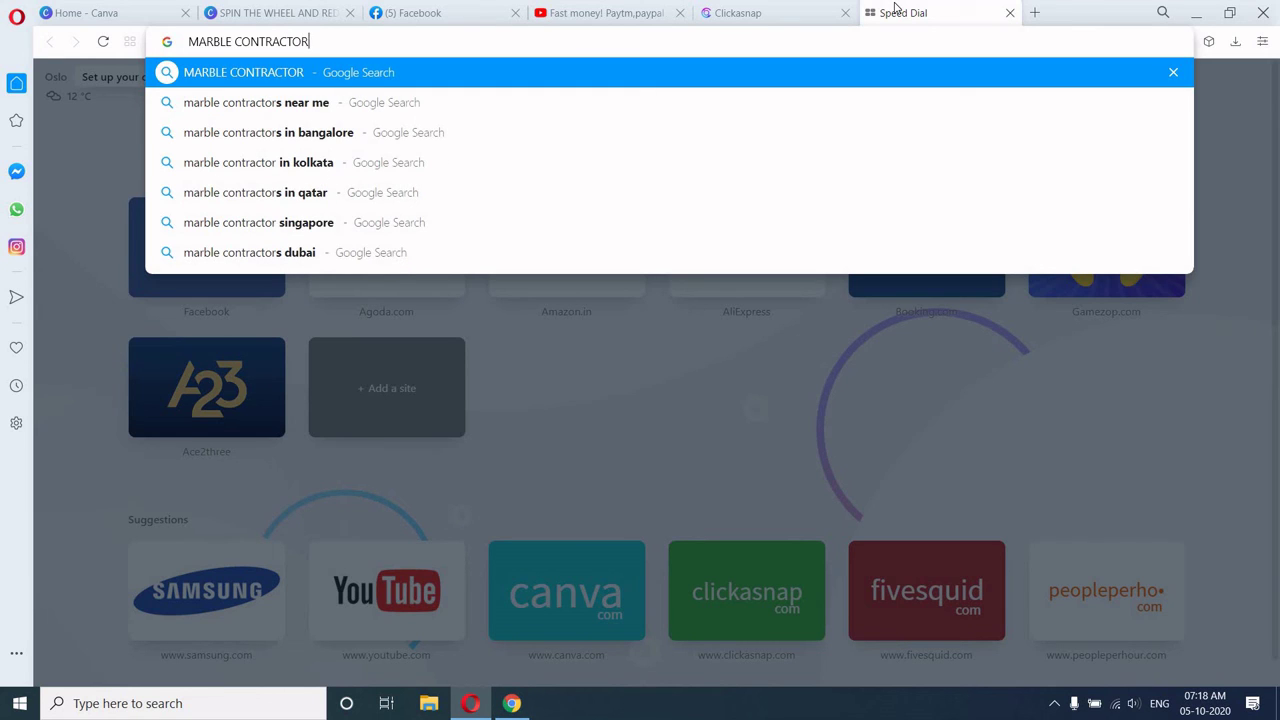
key("Return")
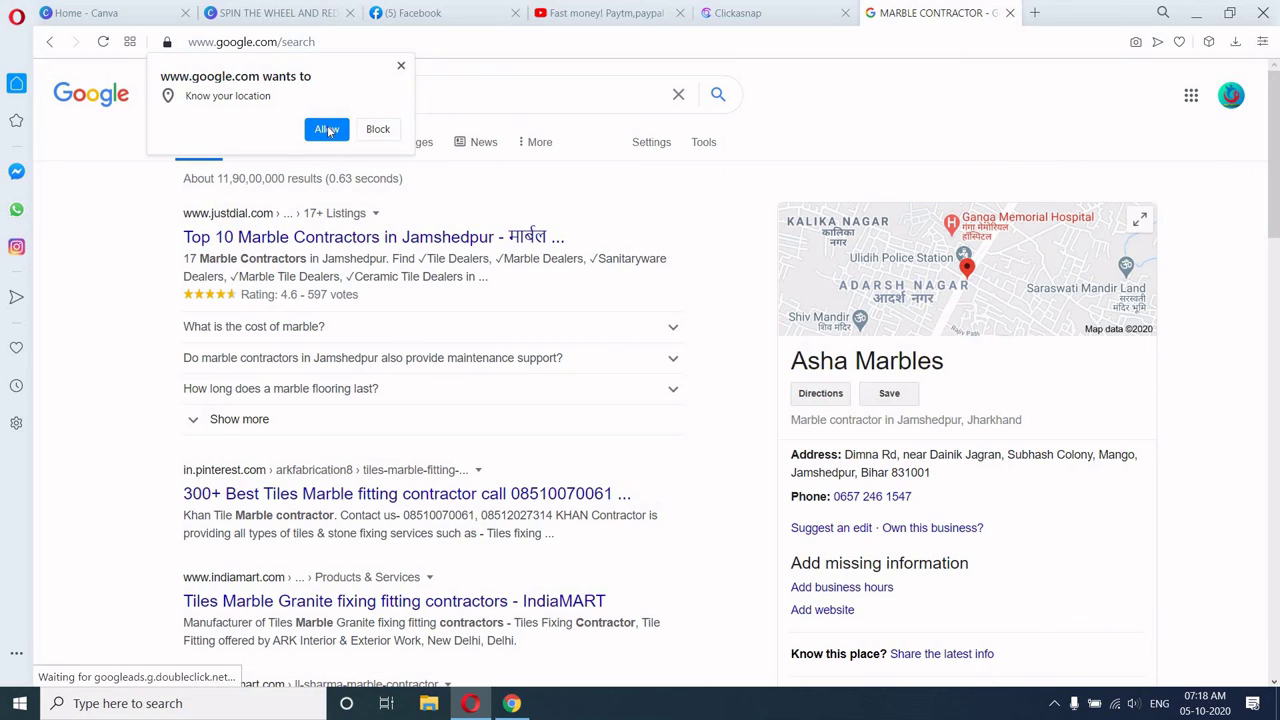
left_click(327, 130)
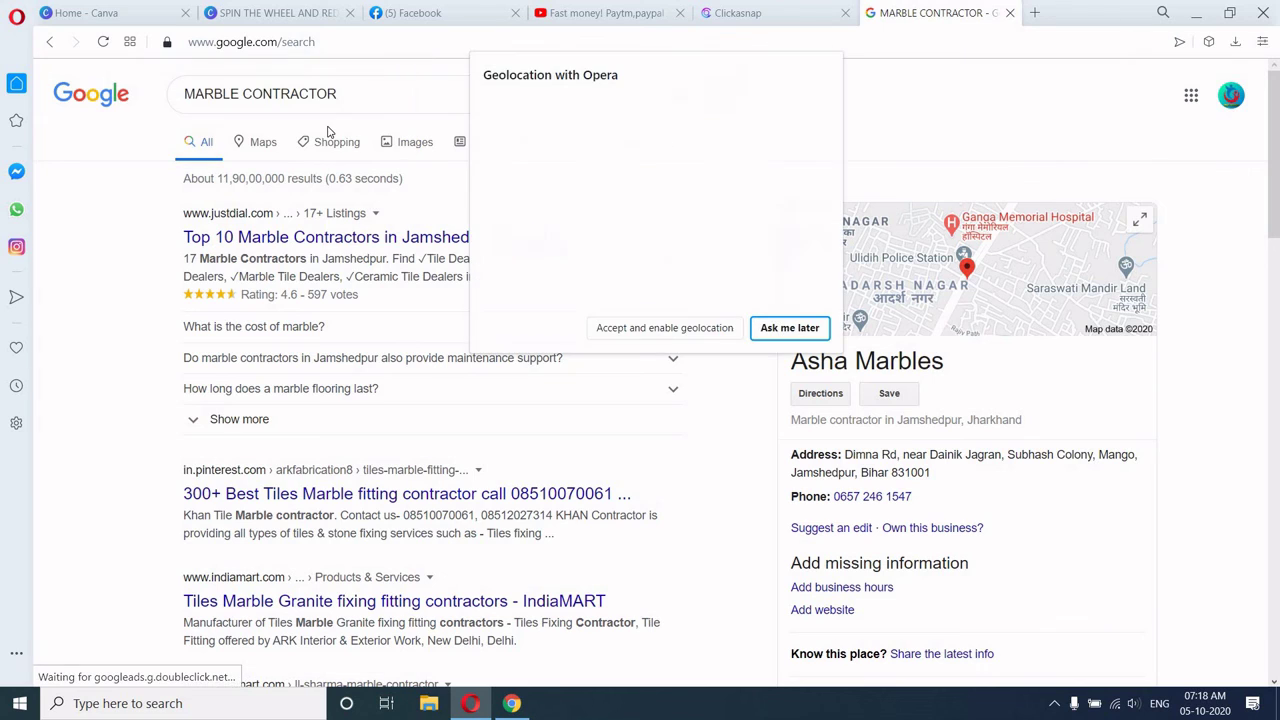
left_click(786, 328)
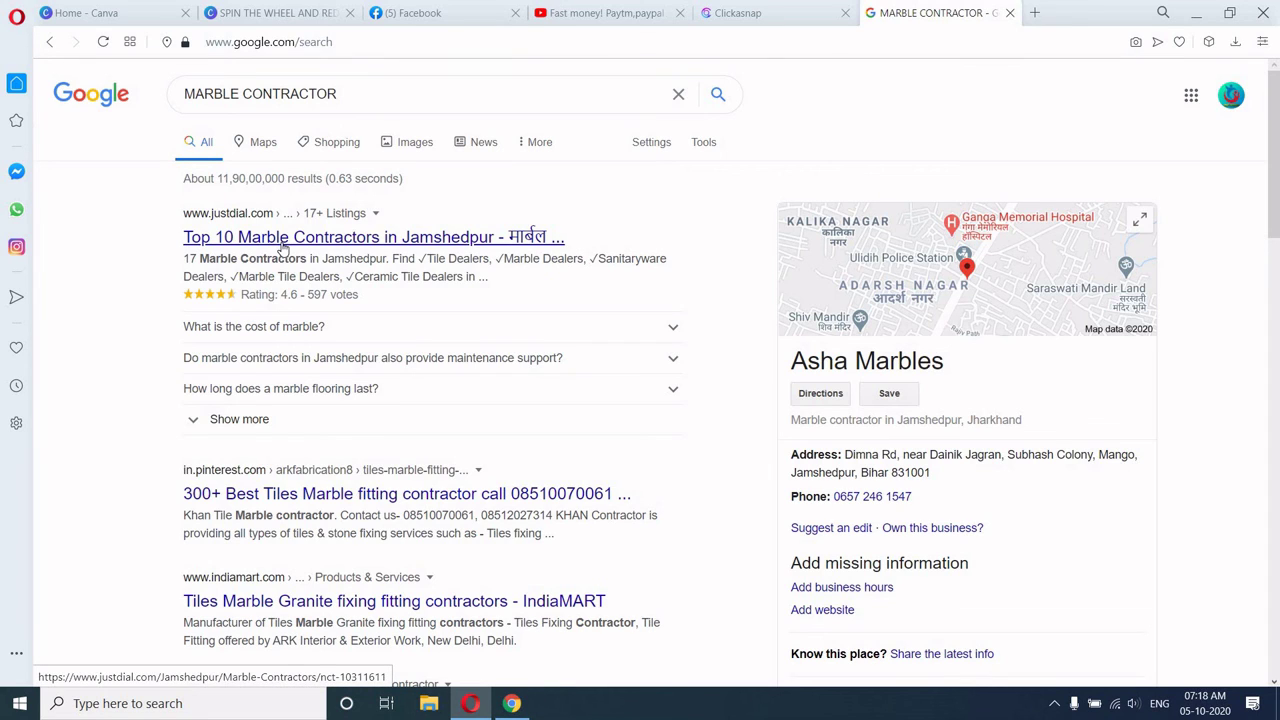
Step: Review the channel description and details of Fast money! Paytm,paypal on YouTube, and view its created playlists
left_click(641, 12)
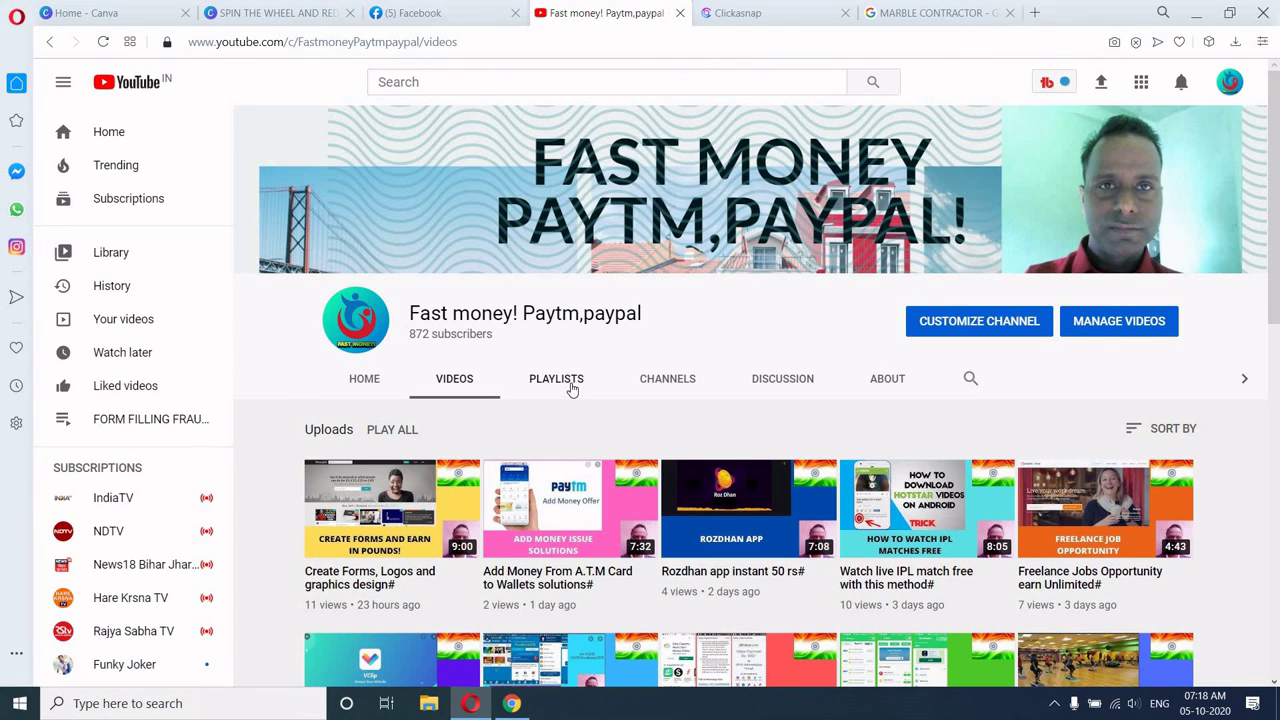
left_click(890, 381)
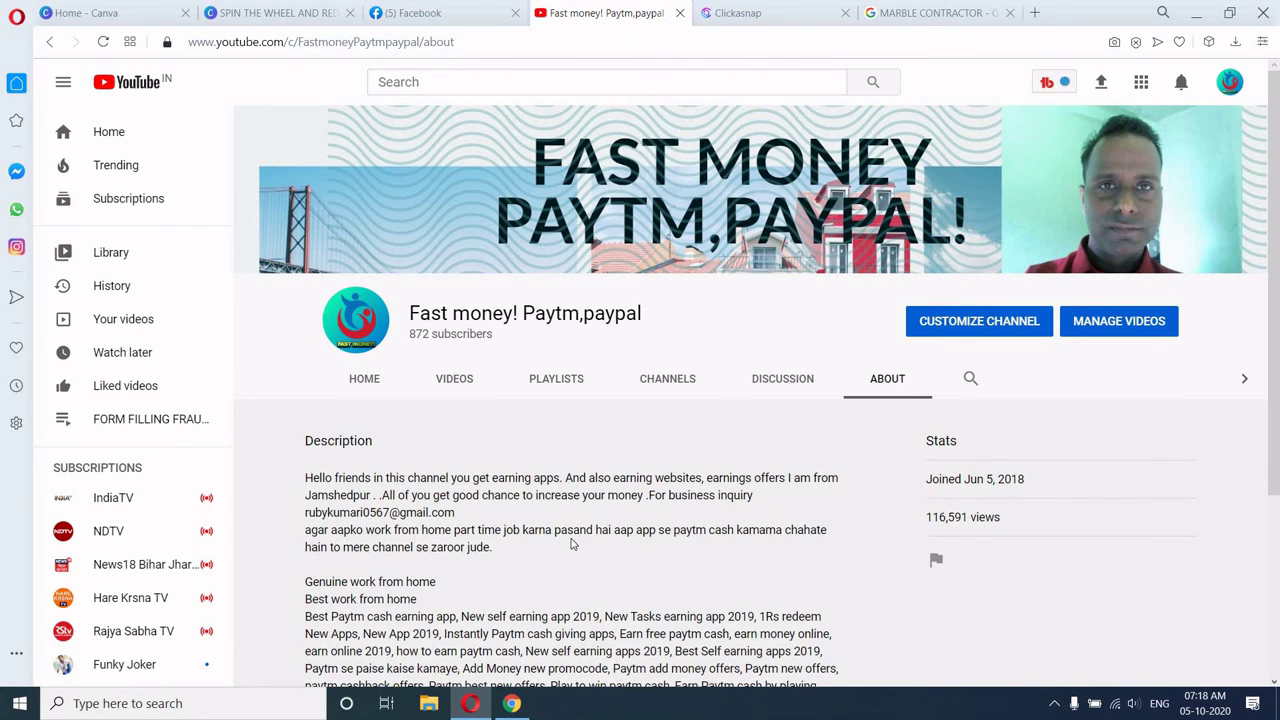
scroll(572, 543, "down", 2)
scroll(572, 543, "down", 1)
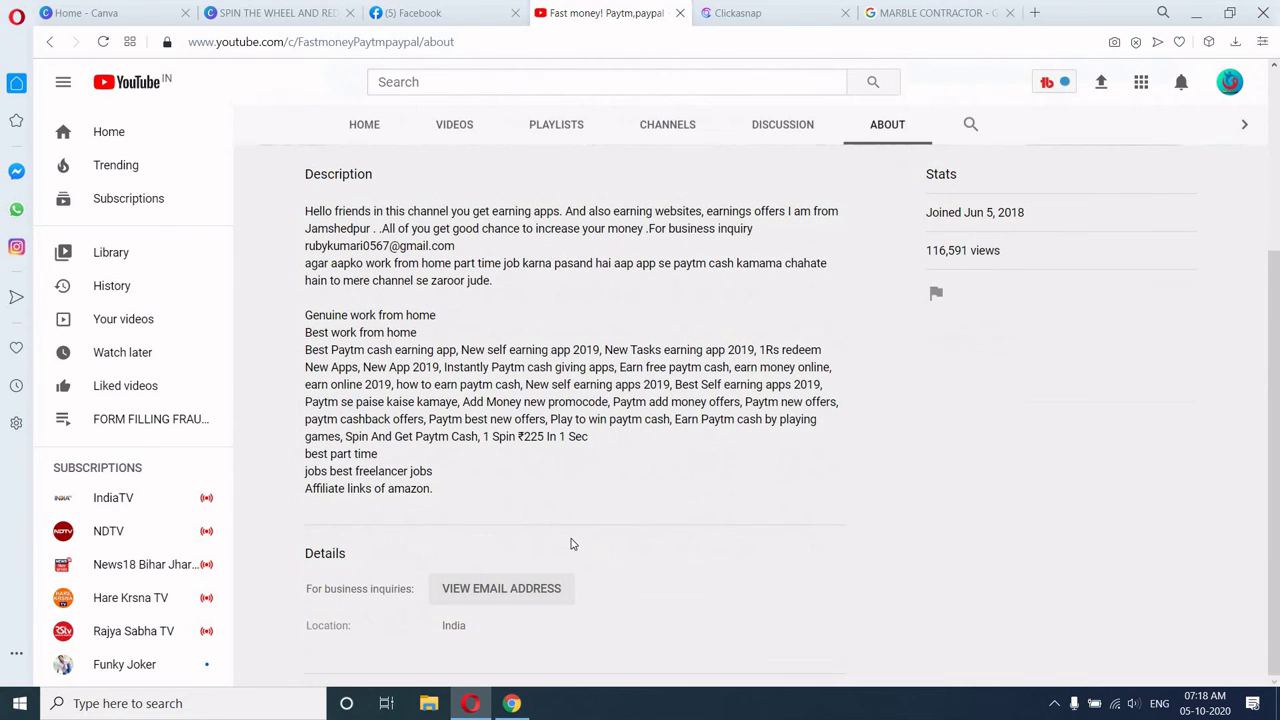
scroll(878, 329, "up", 3)
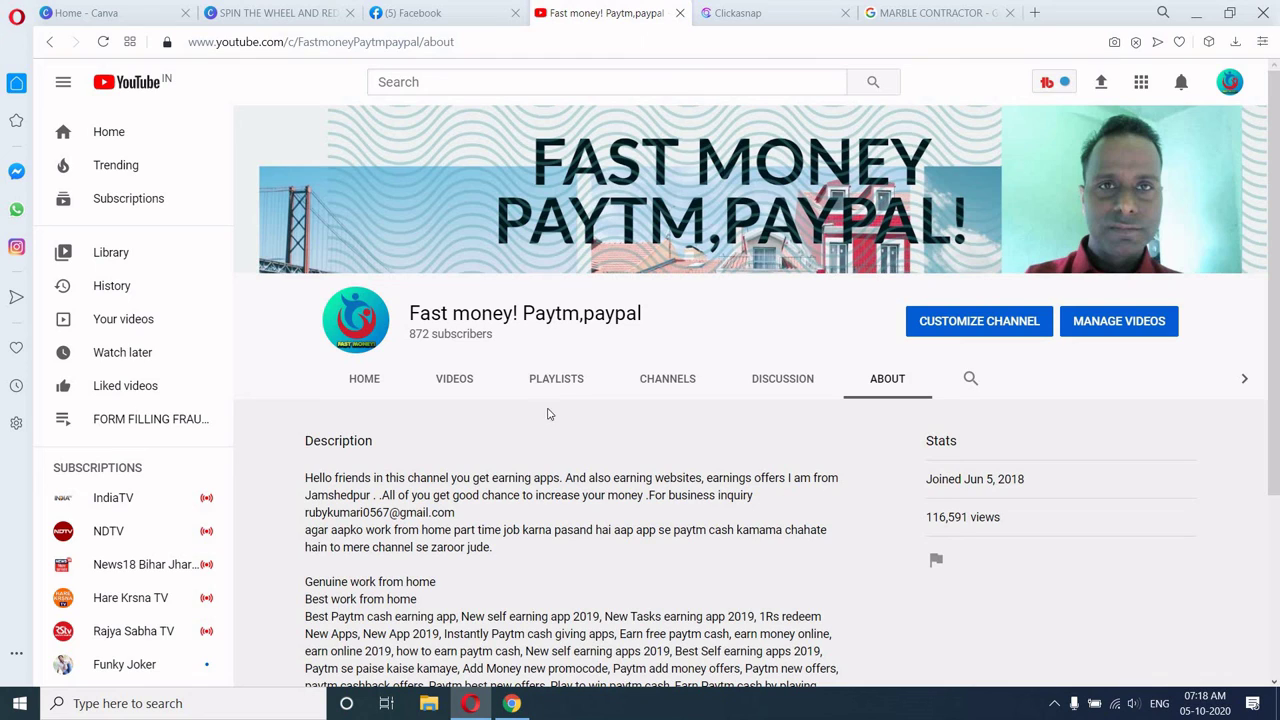
left_click(573, 386)
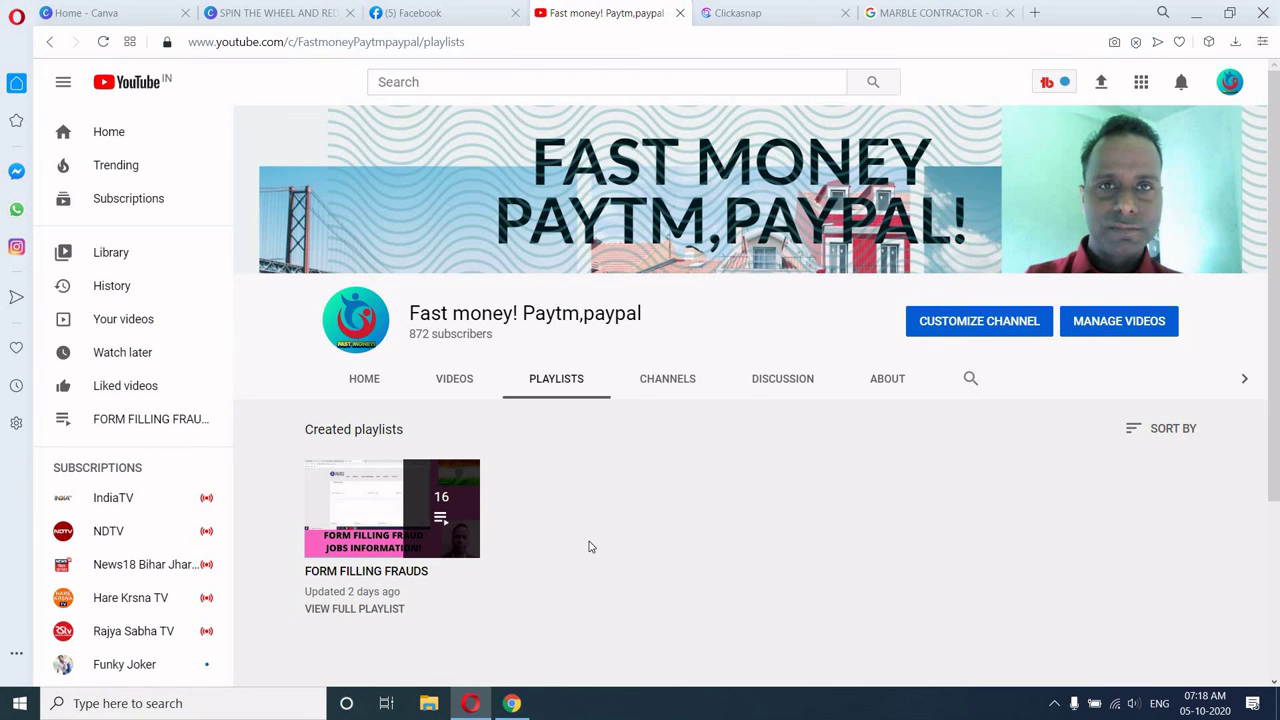
scroll(590, 525, "down", 1)
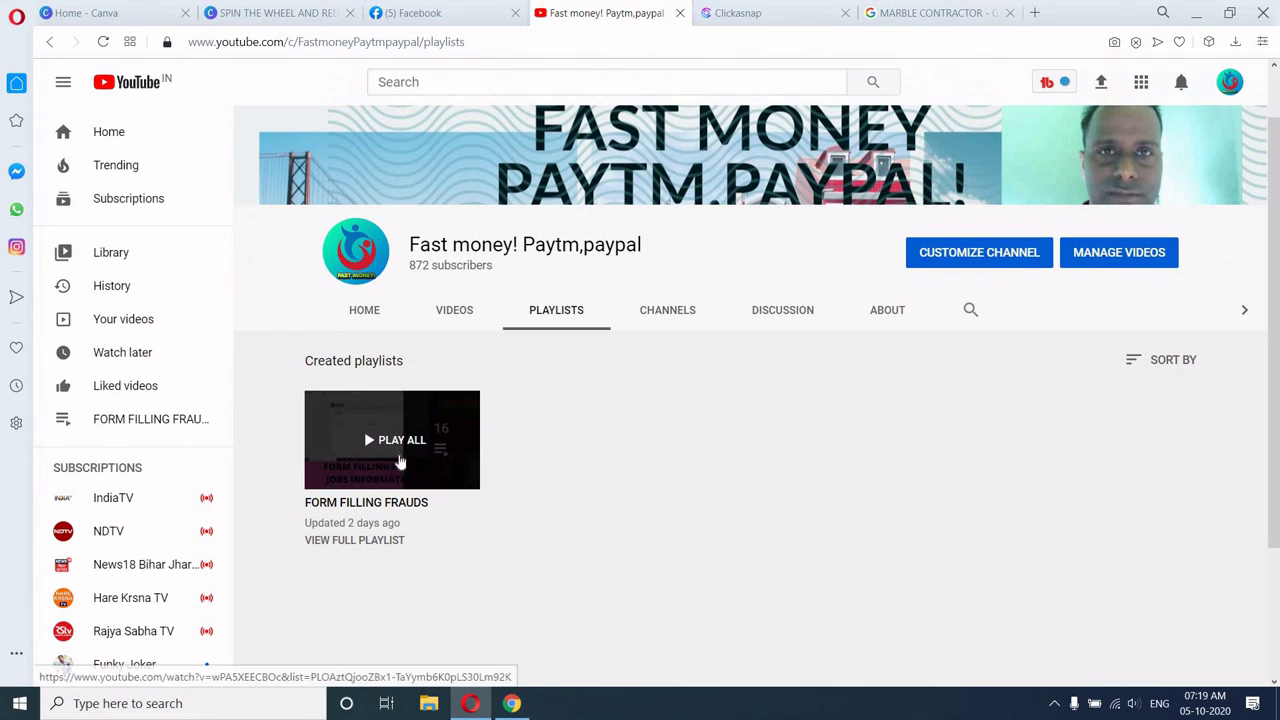